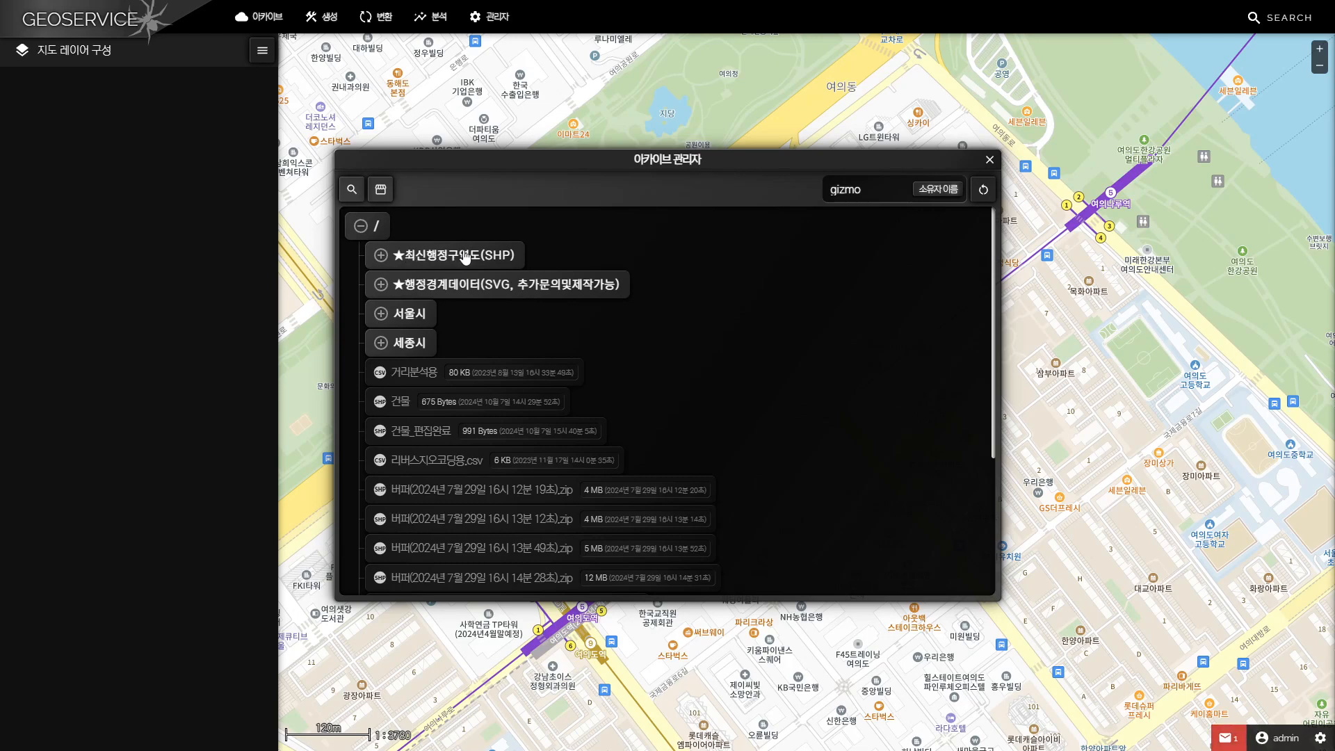
Look through the 20240702 folder under ★최신행정구역도(SHP), check the options available for 시군구.zip, and close the archive manager
click(418, 257)
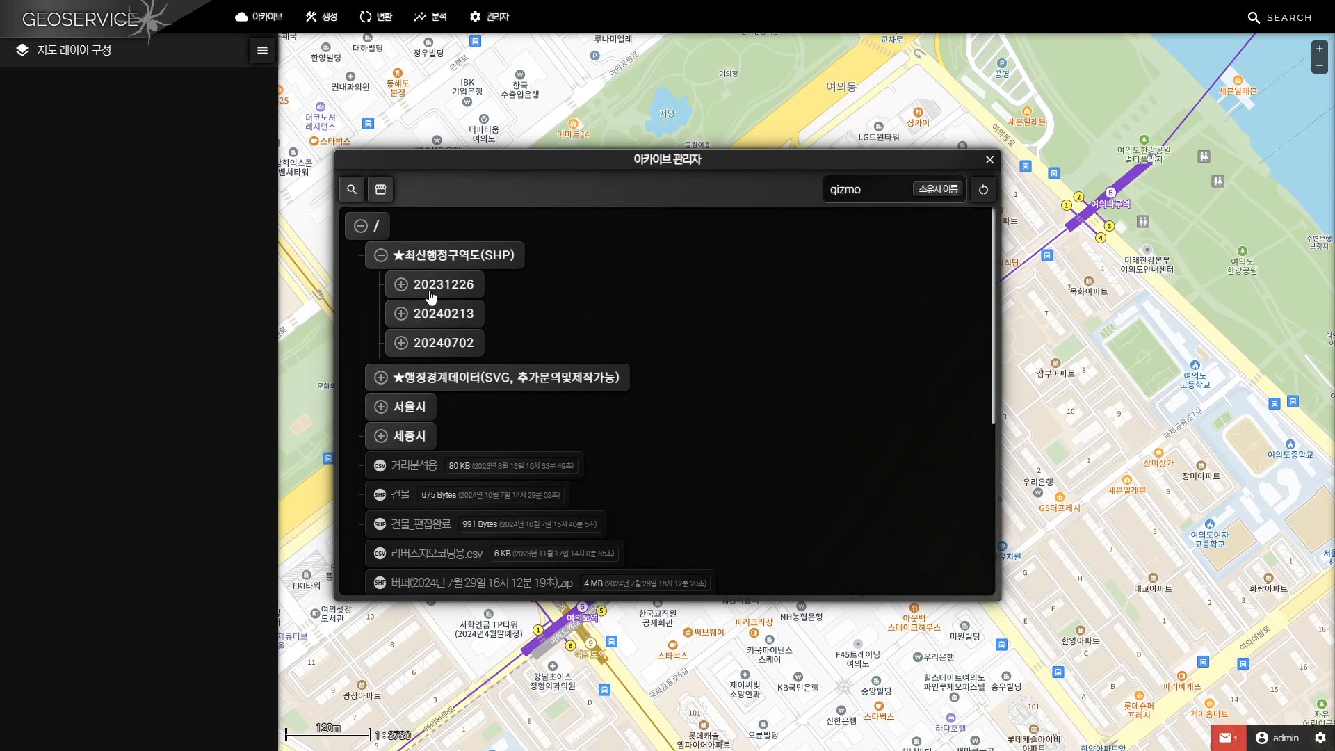
click(441, 352)
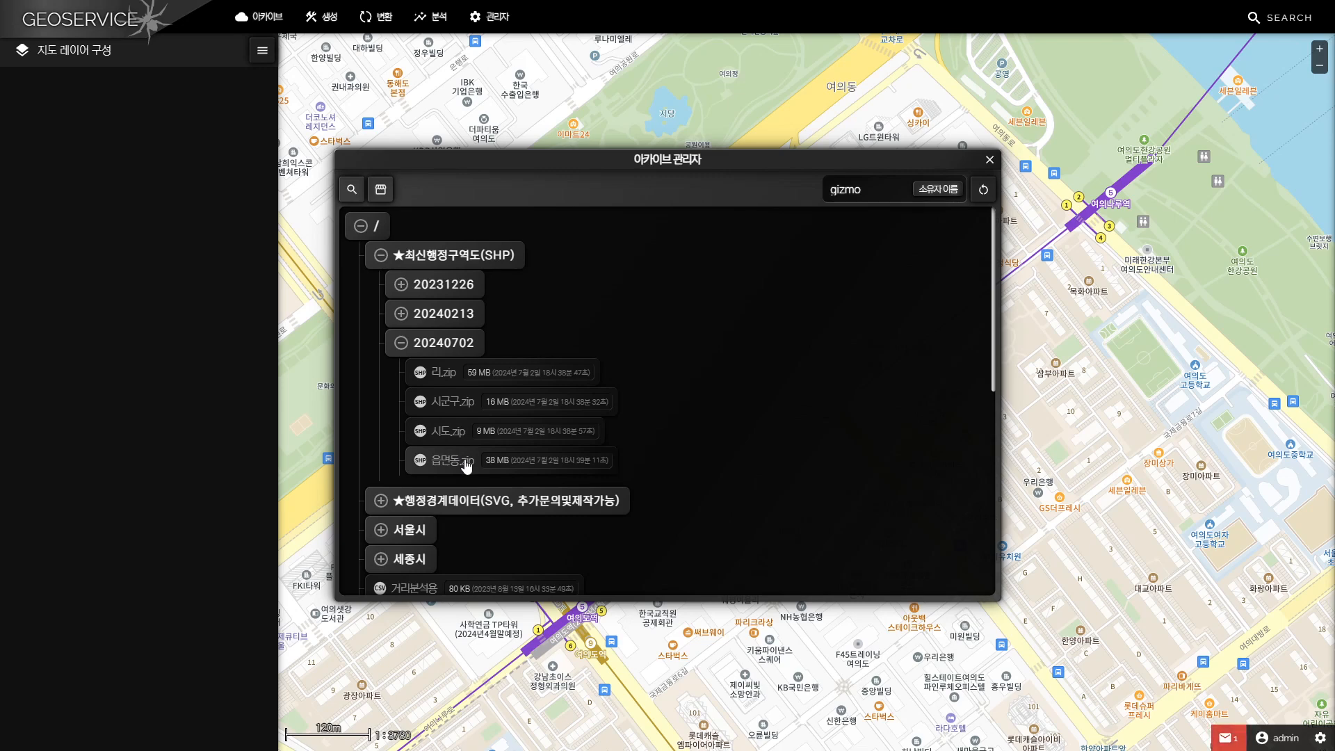
right_click(557, 413)
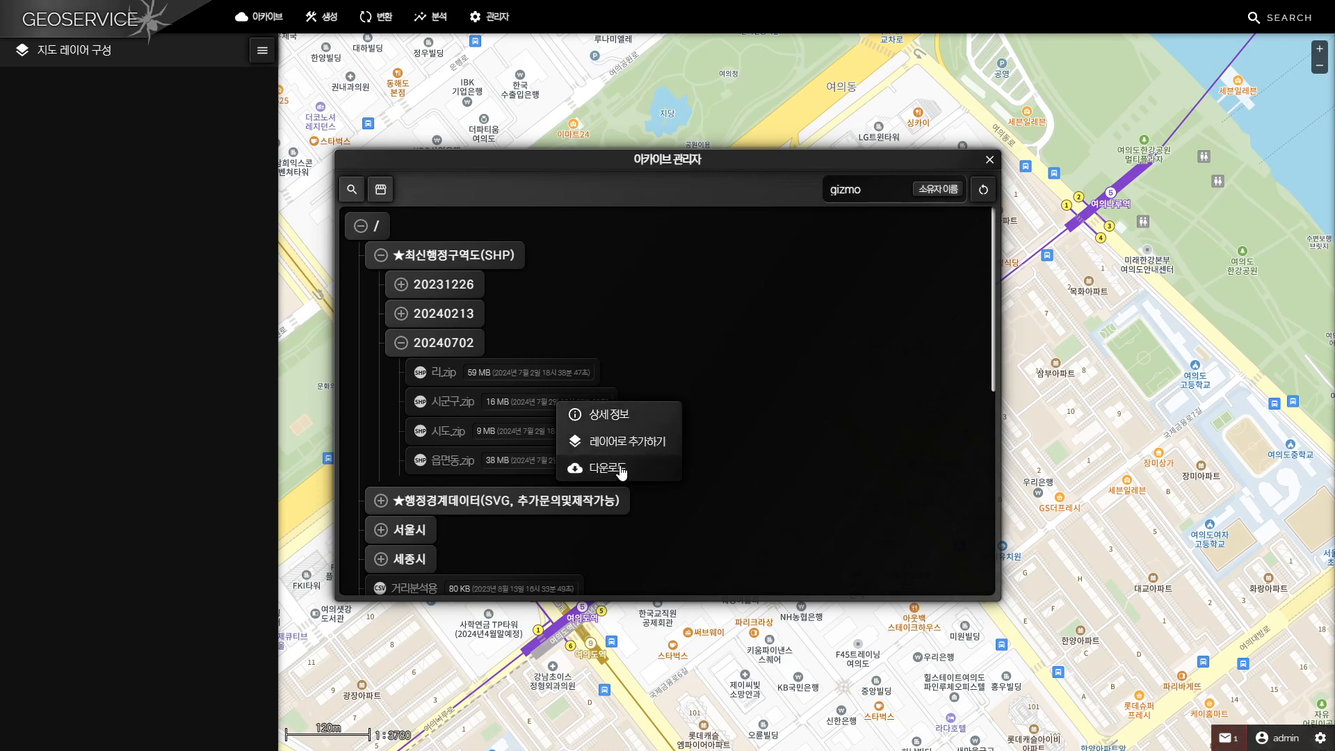
click(813, 463)
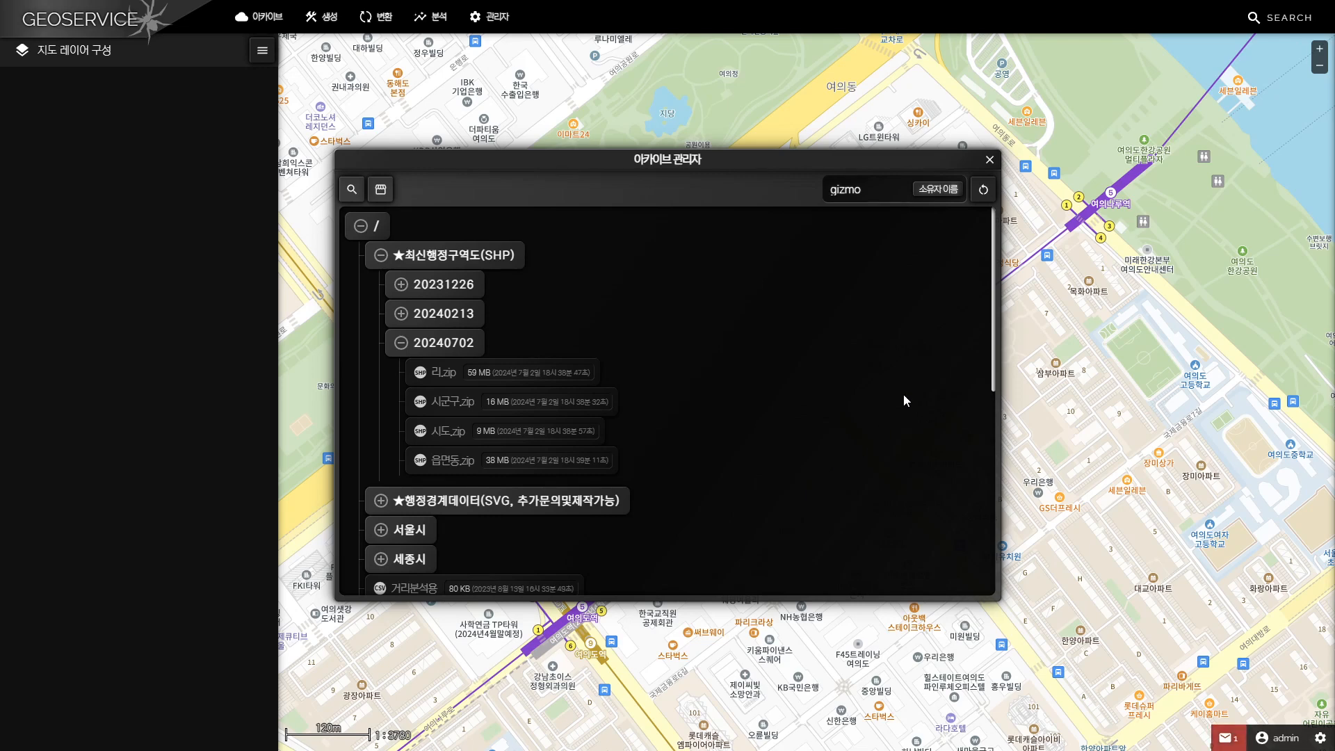
click(988, 162)
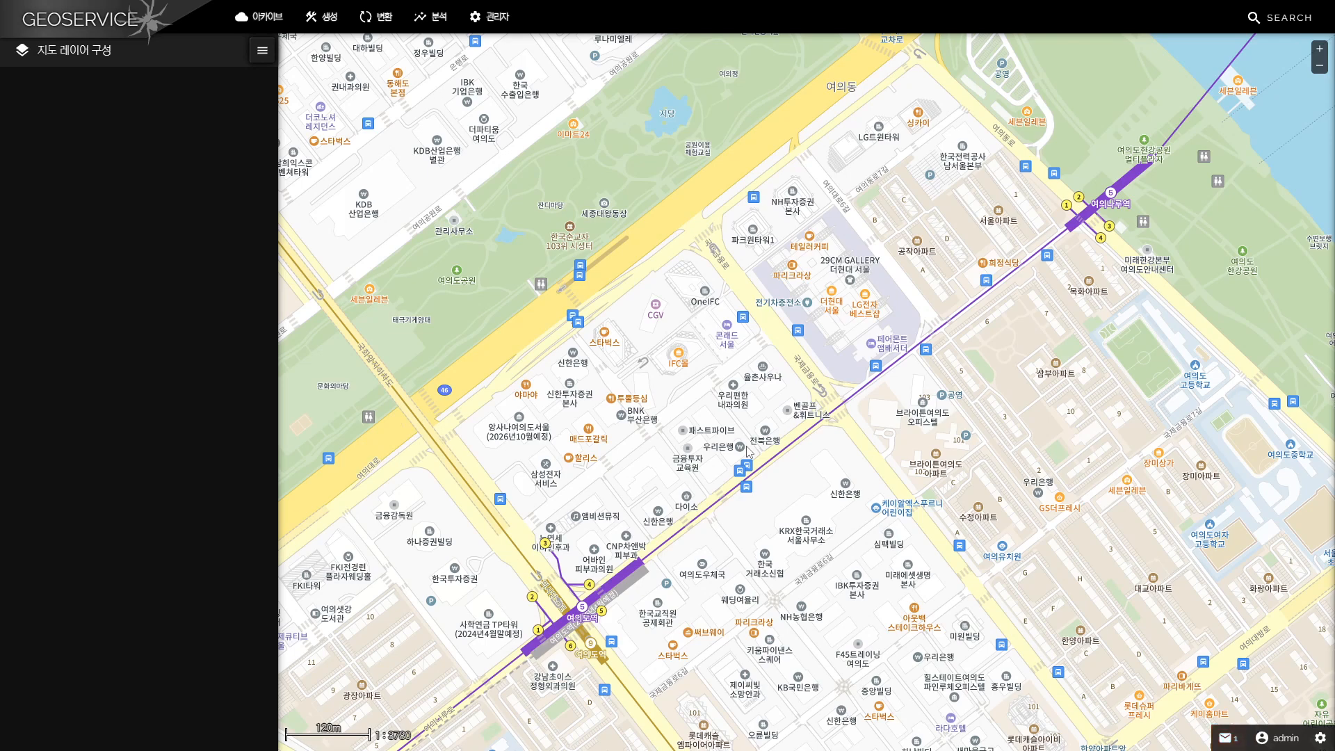
Search the map for 서울시 강남구 and look up the administrative codes at a point inside the district
click(1270, 21)
text(시)
text(울시 강남구)
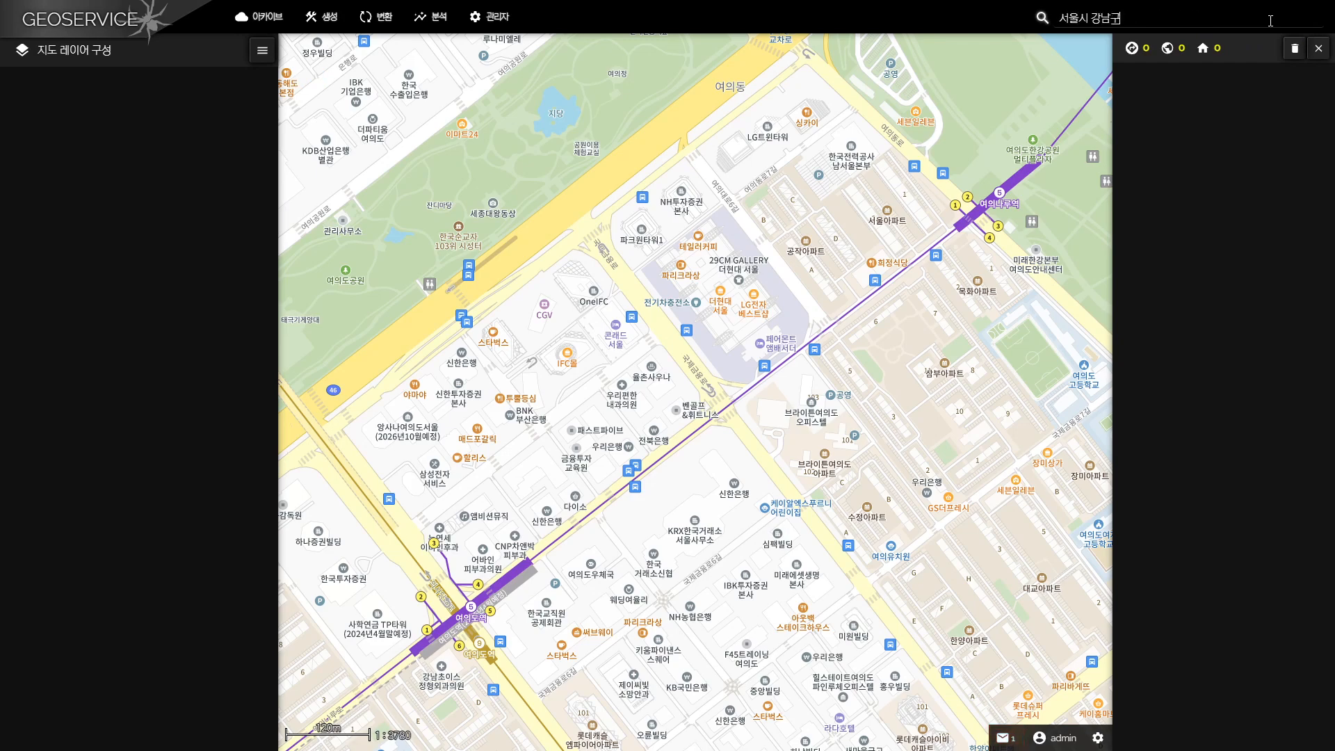
key(Return)
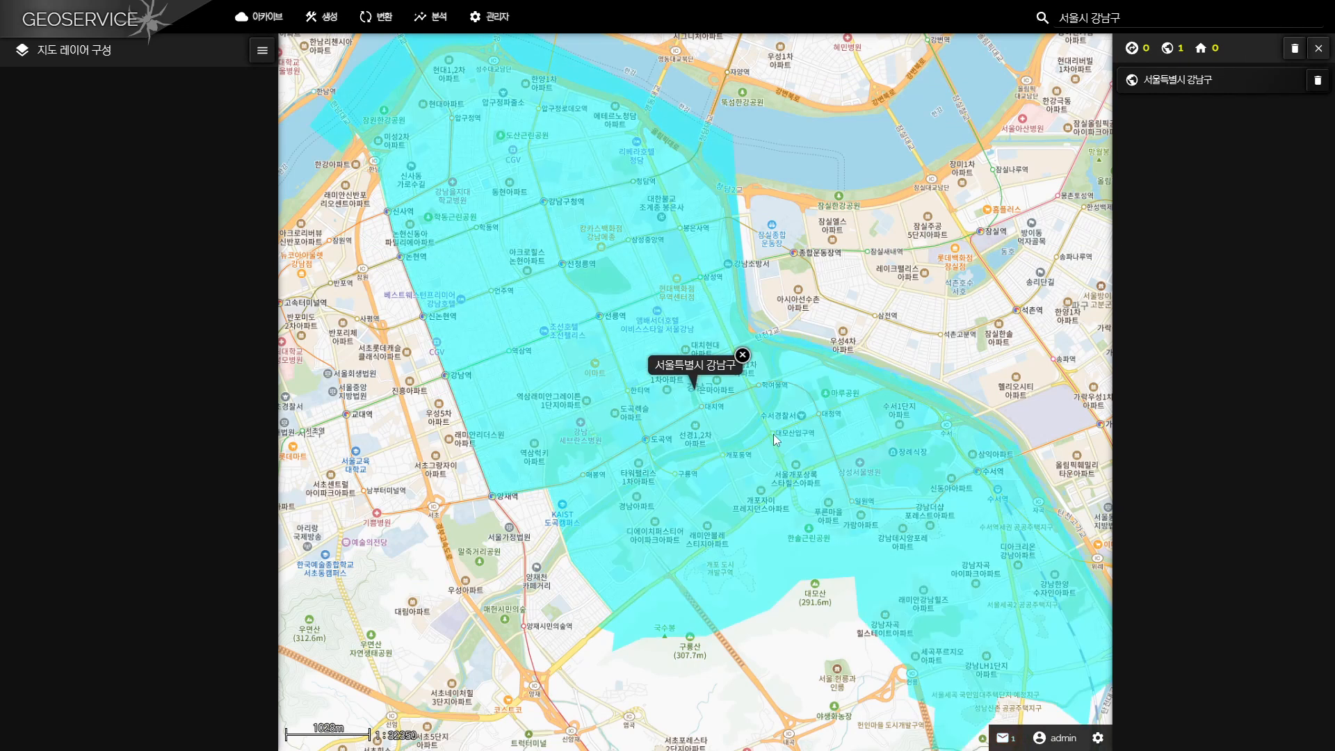
click(815, 500)
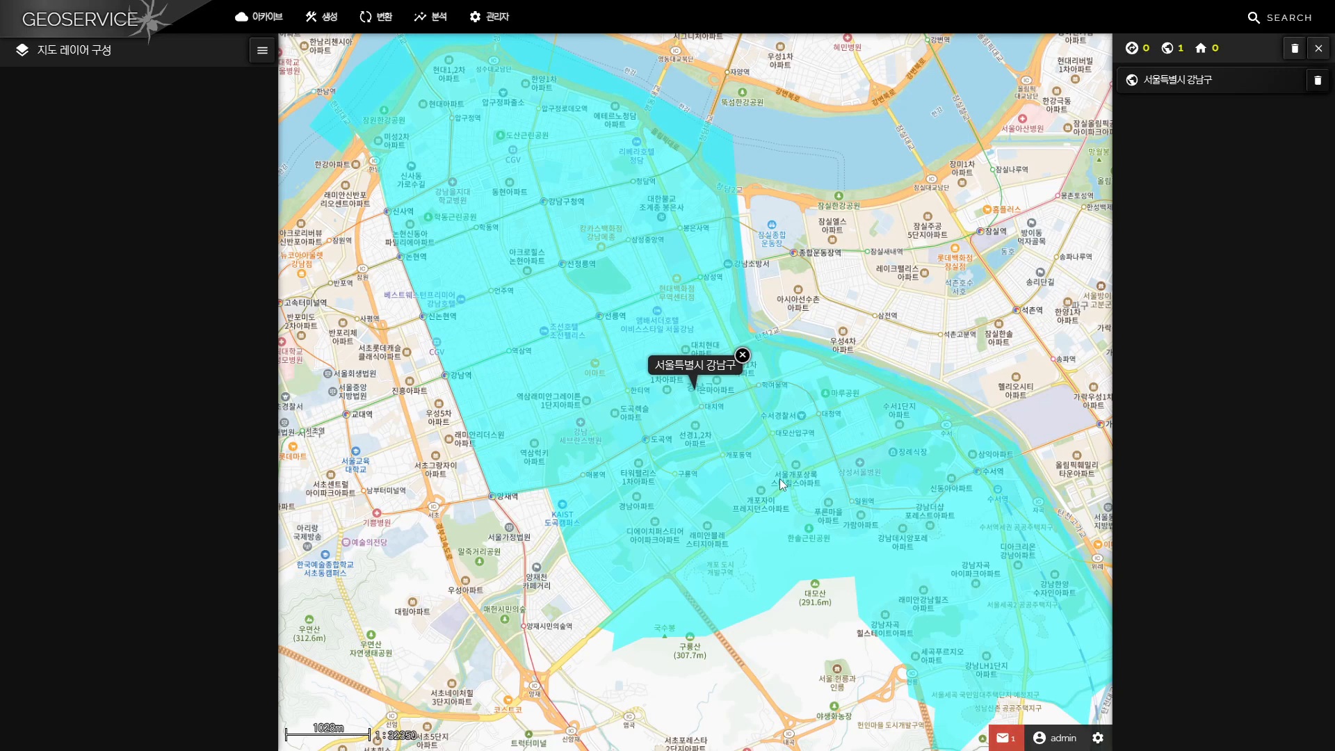
click(592, 358)
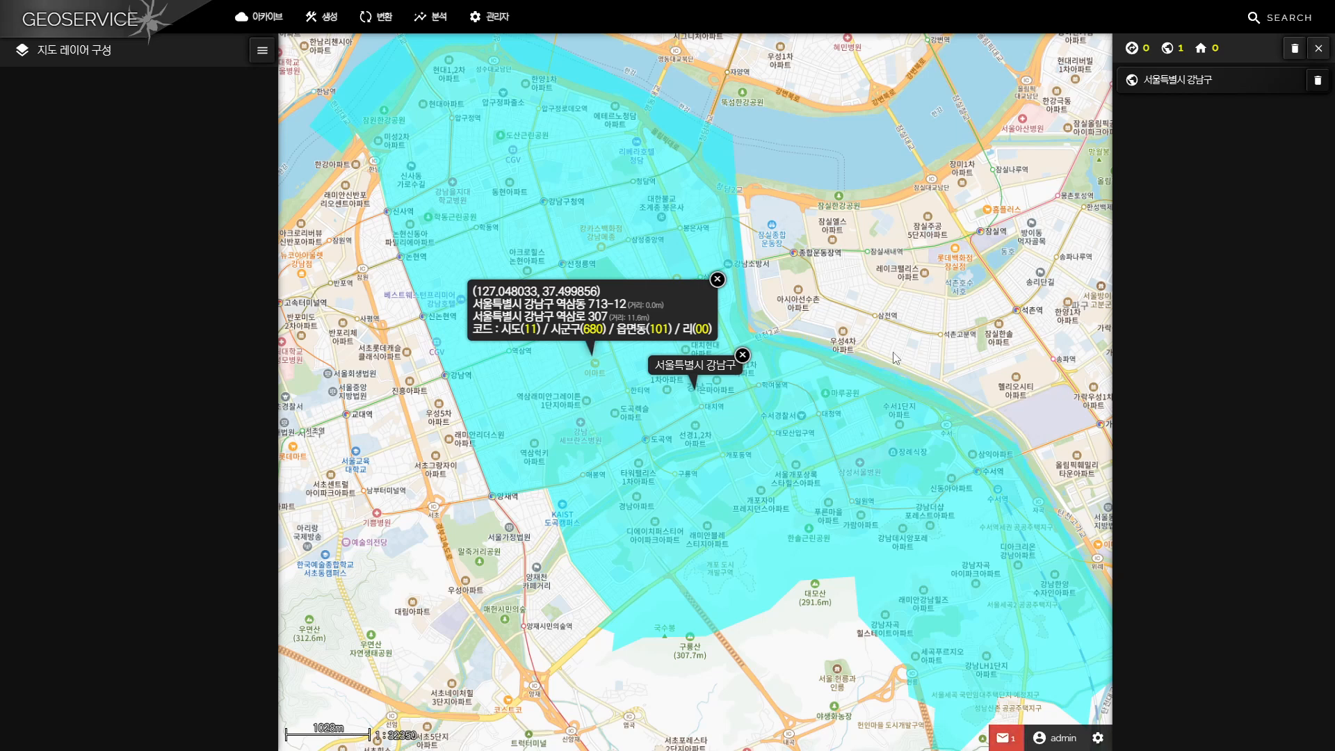
Search the map for 서울시 강북구 and look up the administrative codes at a point inside that district
click(1268, 27)
text(서울시 강북구)
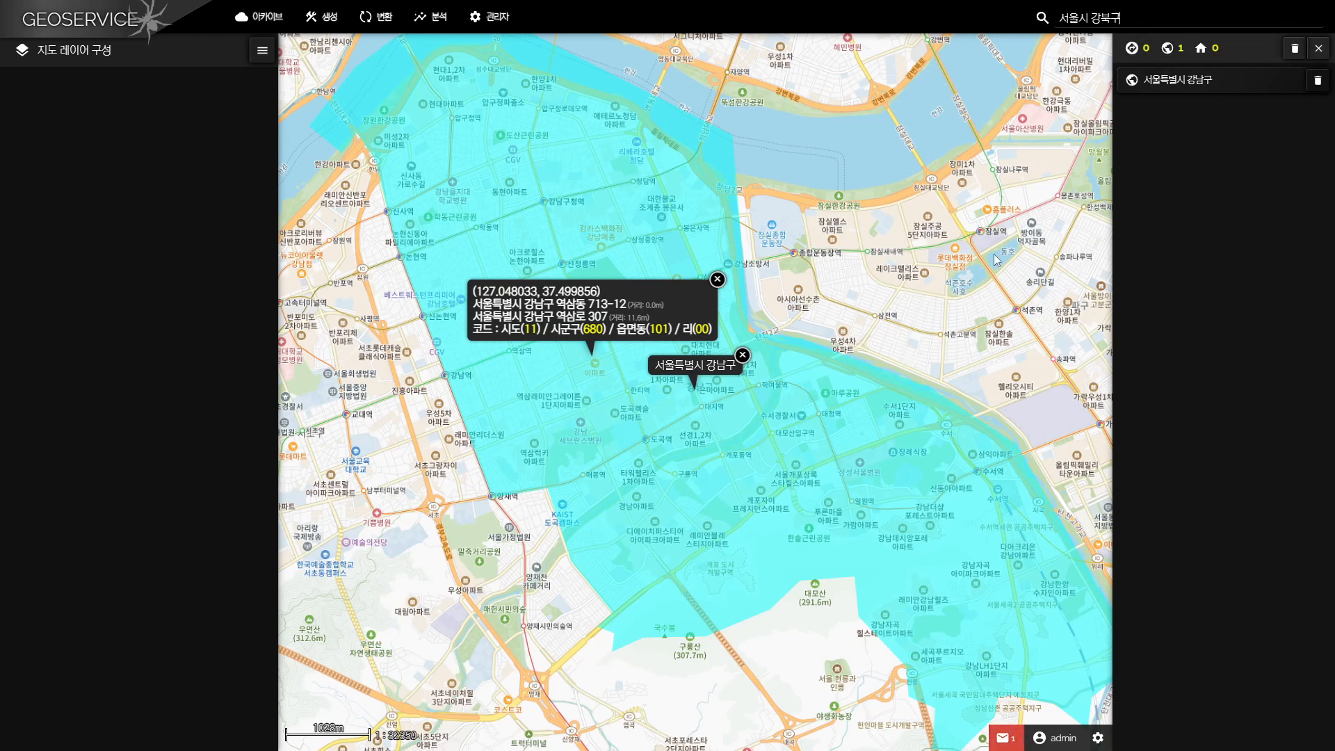
key(Return)
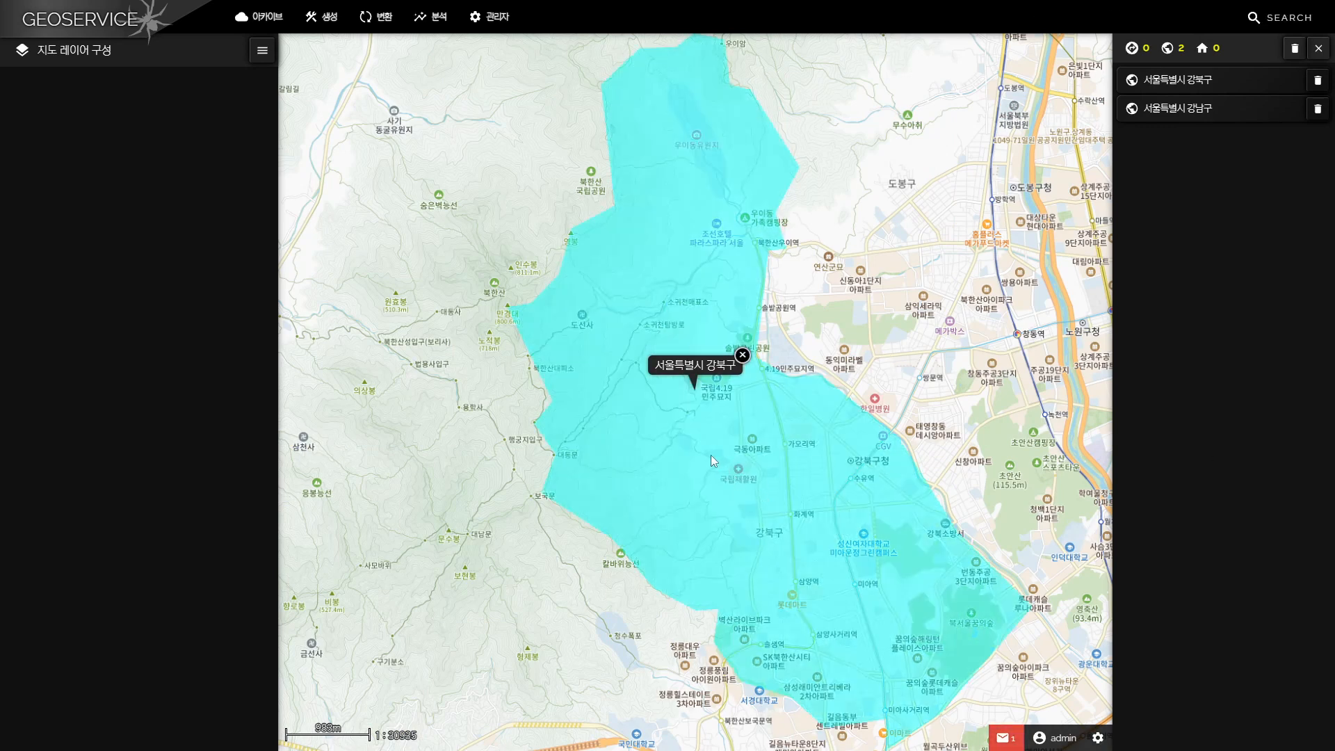
click(711, 456)
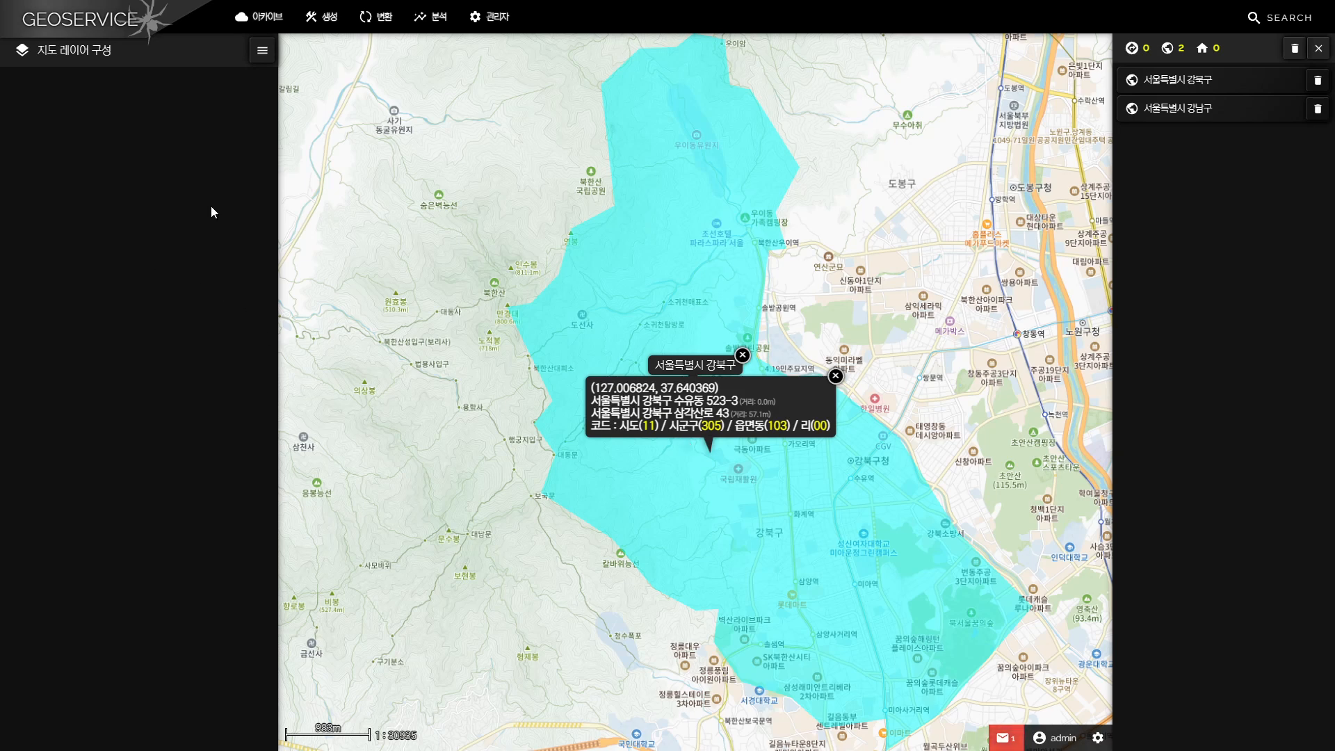
Start data extraction by attribute value filtering and load 읍면동.zip from the 20240702 folder of ★최신행정구역도(SHP)
click(322, 17)
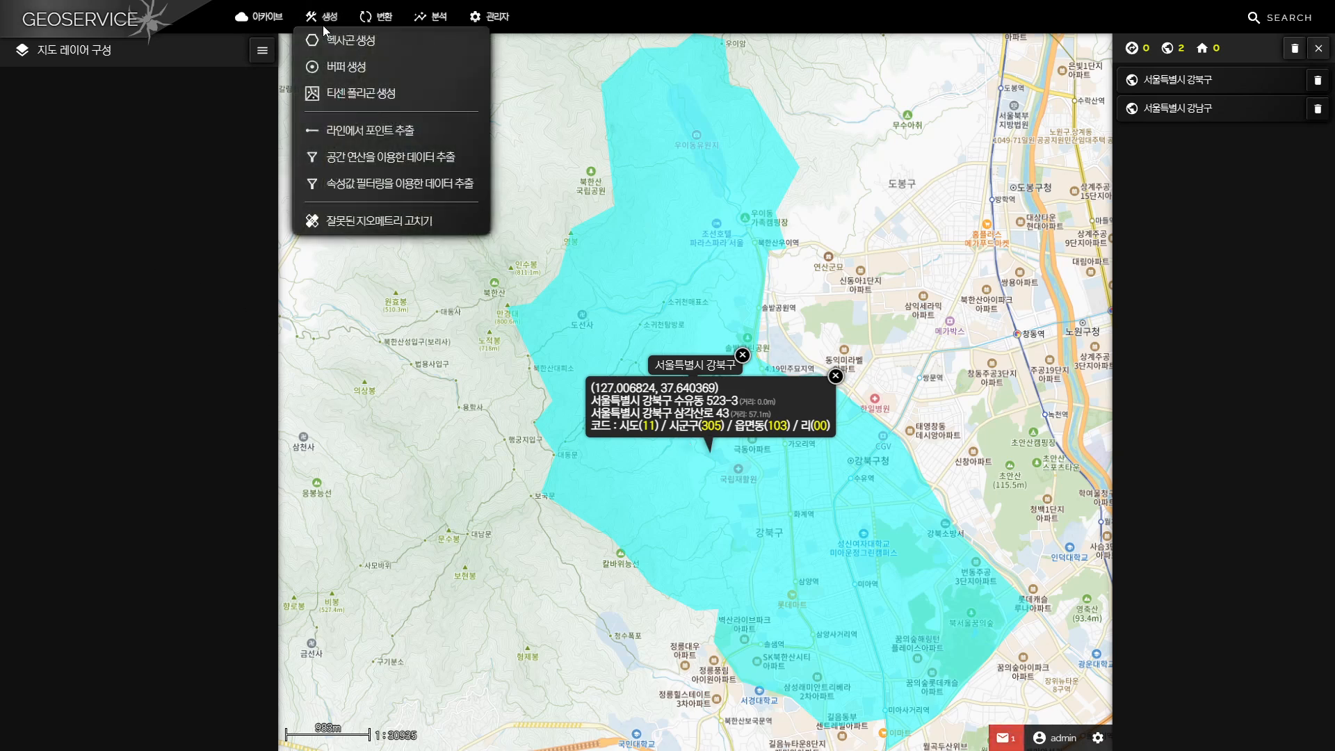
click(346, 185)
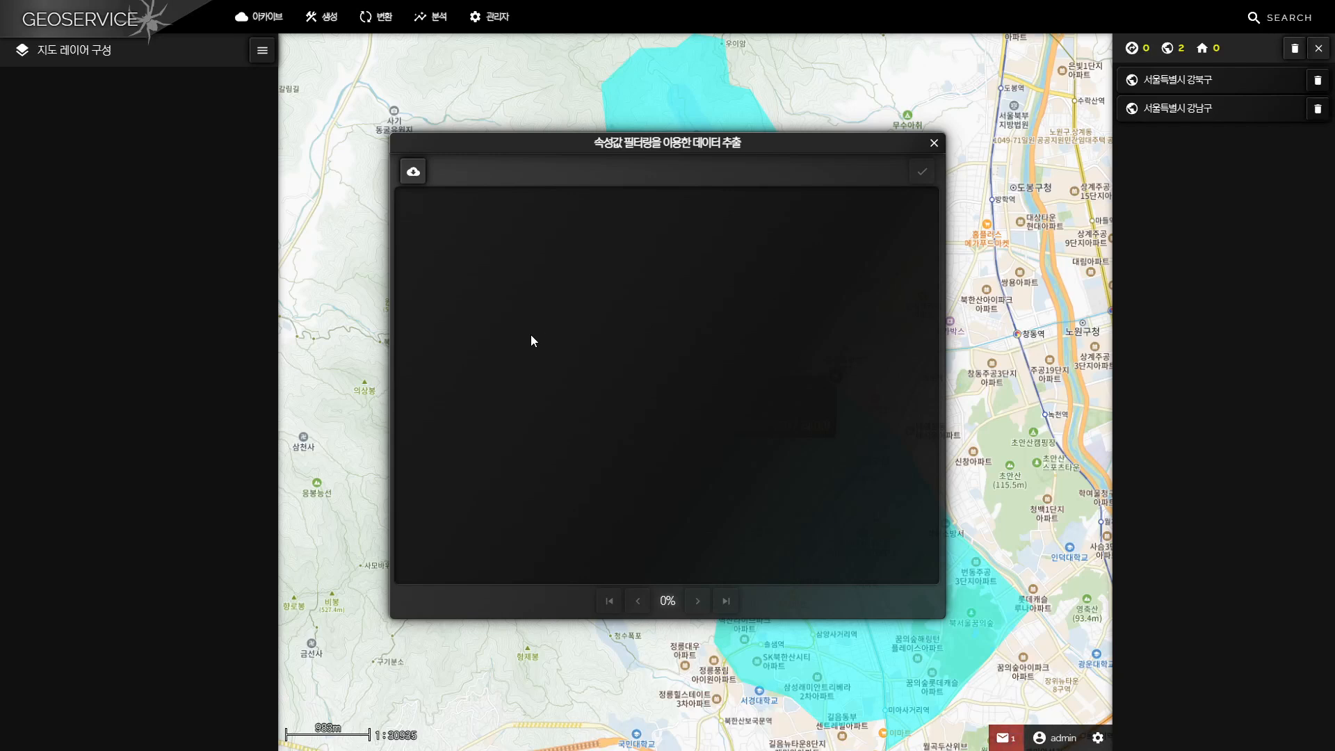
click(413, 174)
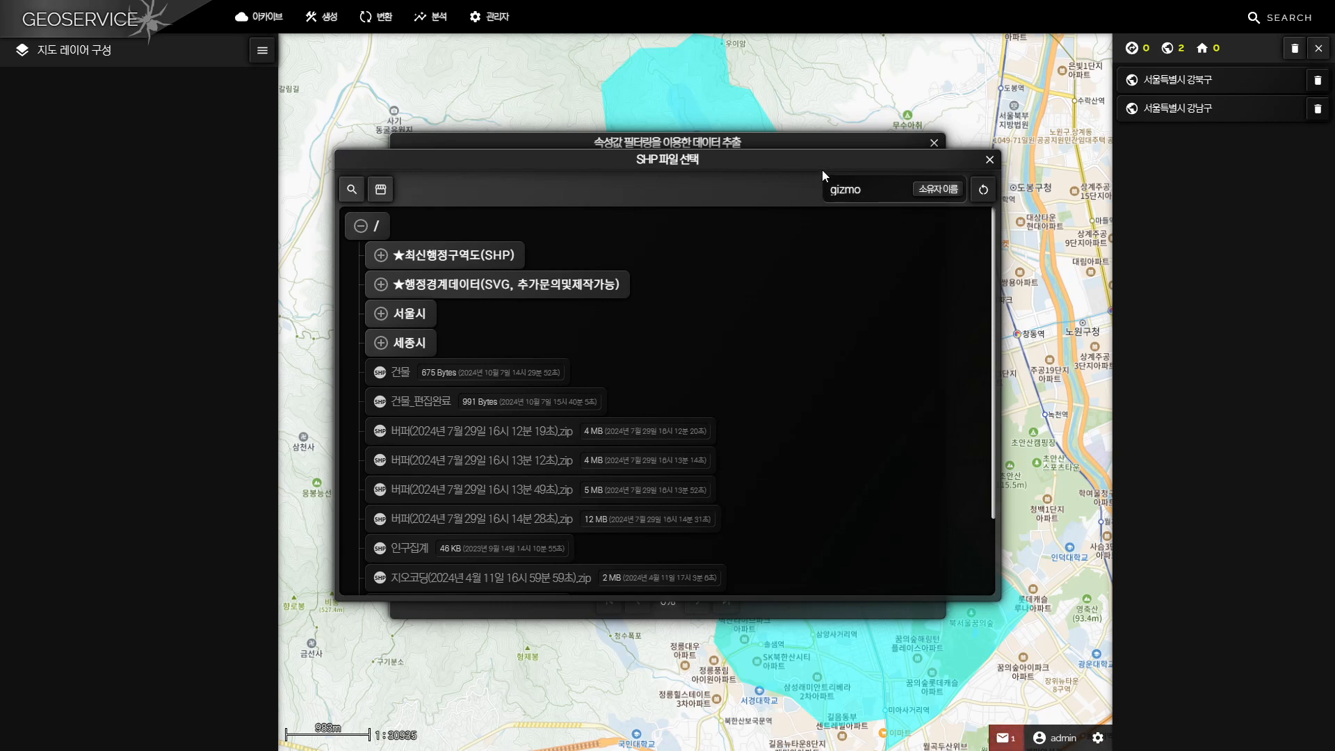
click(387, 194)
click(496, 263)
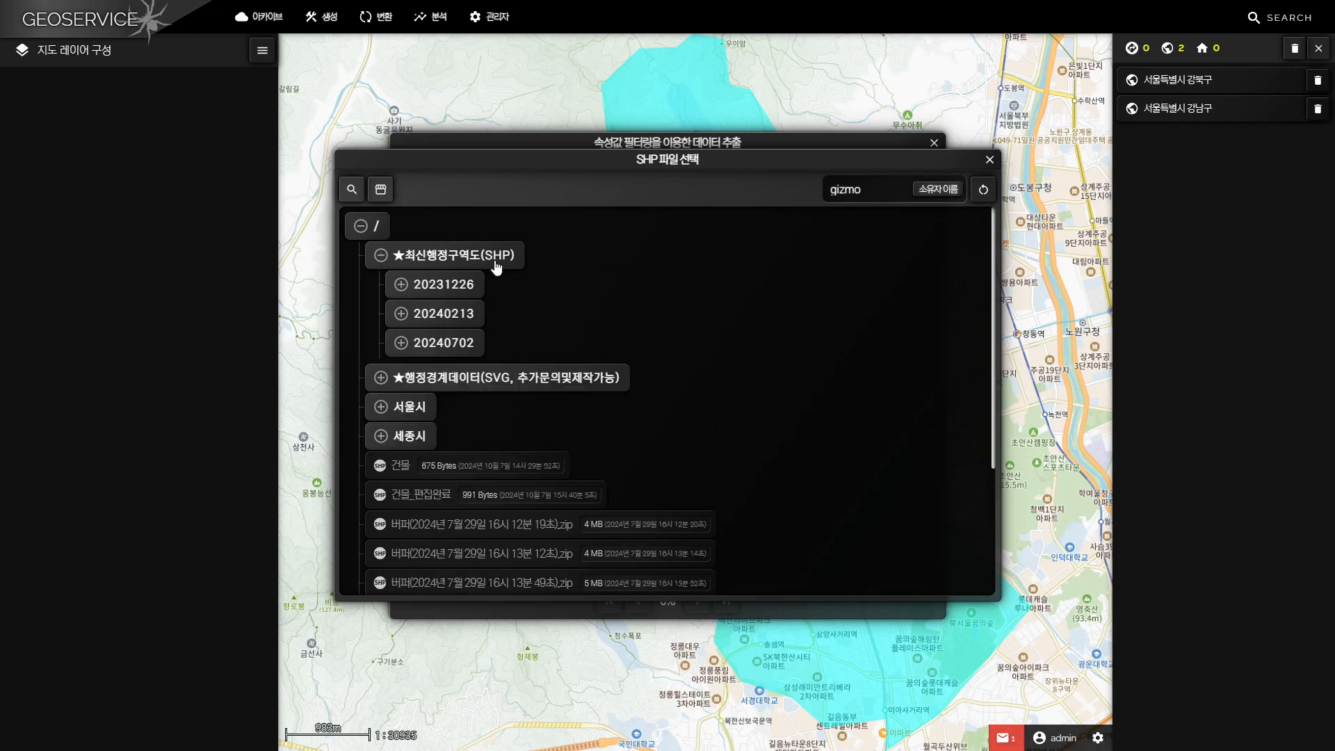
click(469, 344)
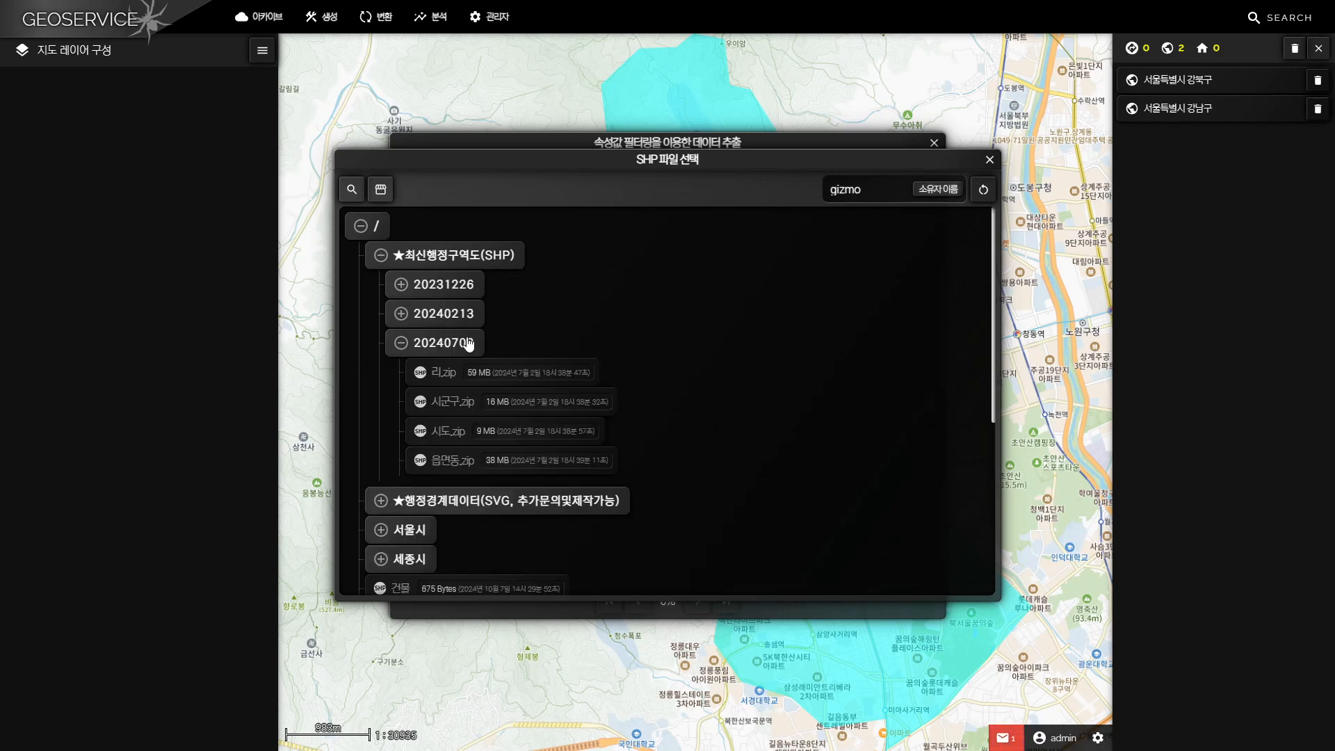
click(452, 463)
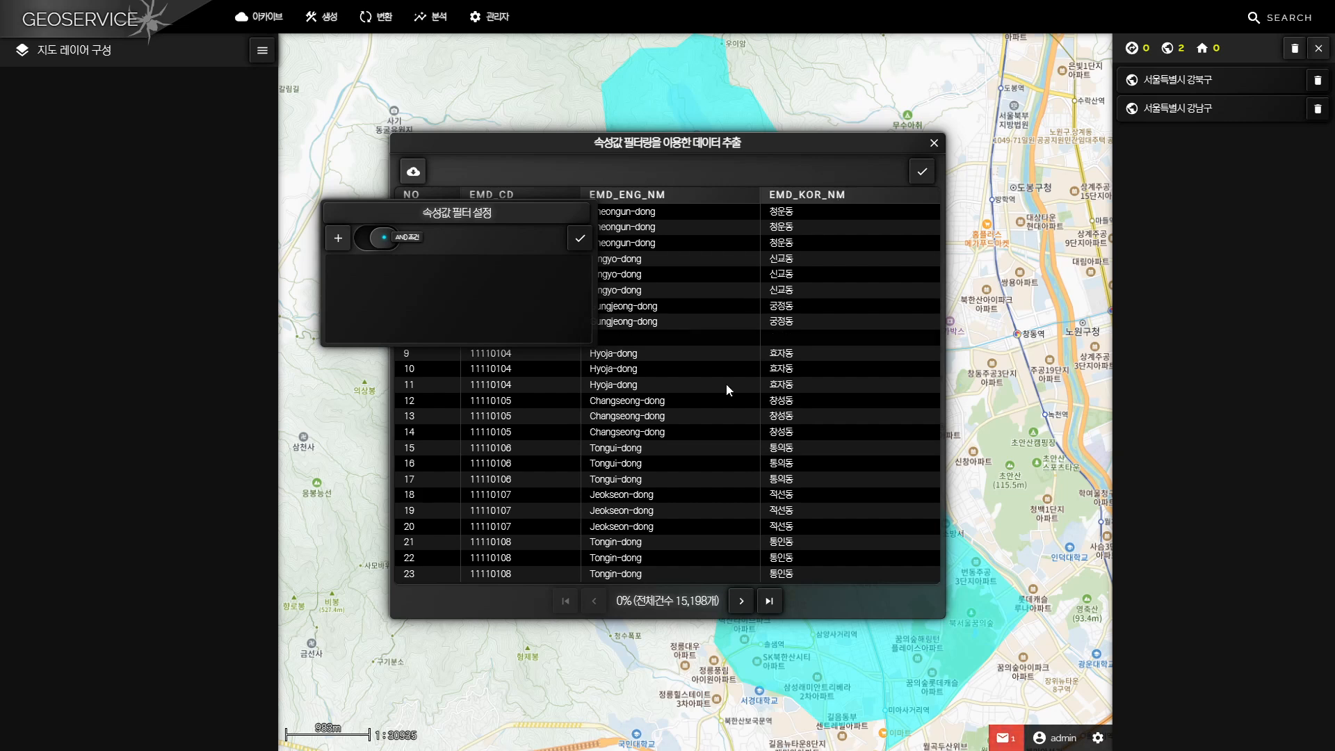
Move the filter settings window clear of the attribute table and page forward through the records to examine the EMD_CD codes and names
drag(494, 204, 297, 139)
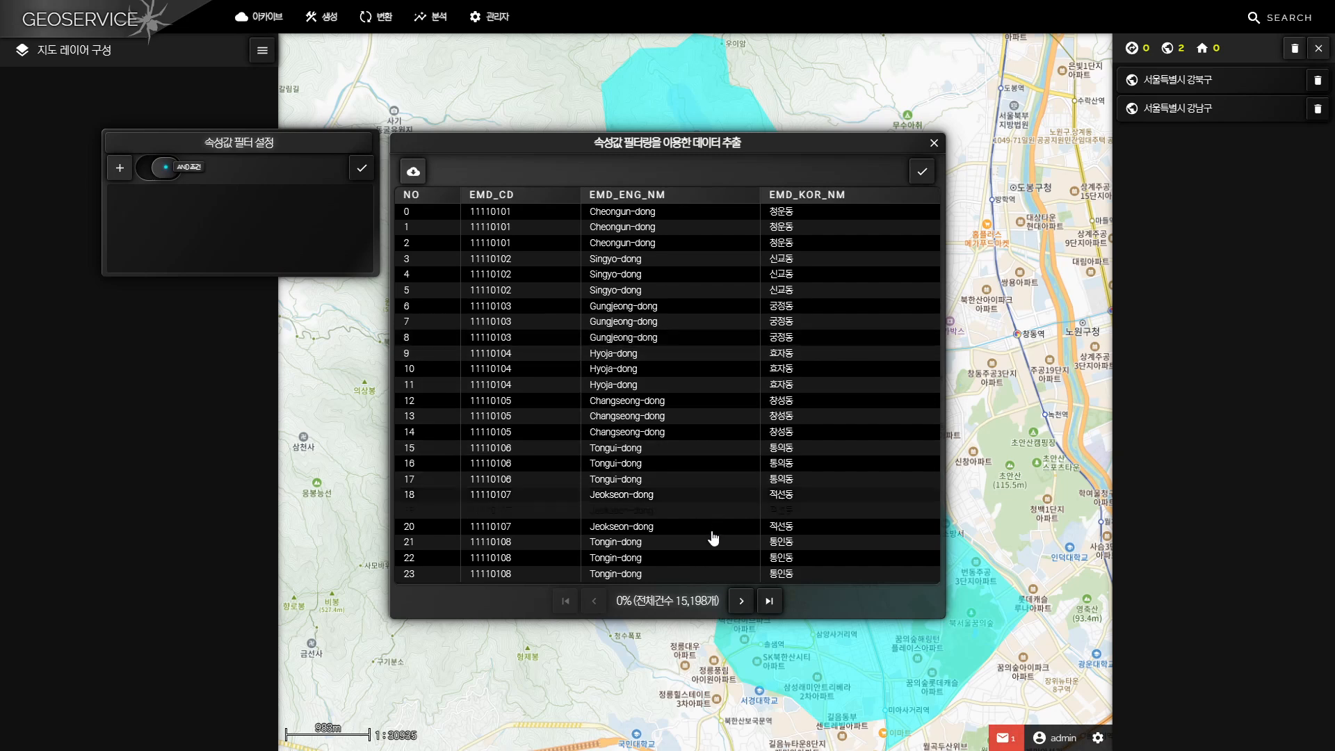
click(737, 602)
click(738, 605)
click(740, 602)
click(740, 603)
click(740, 602)
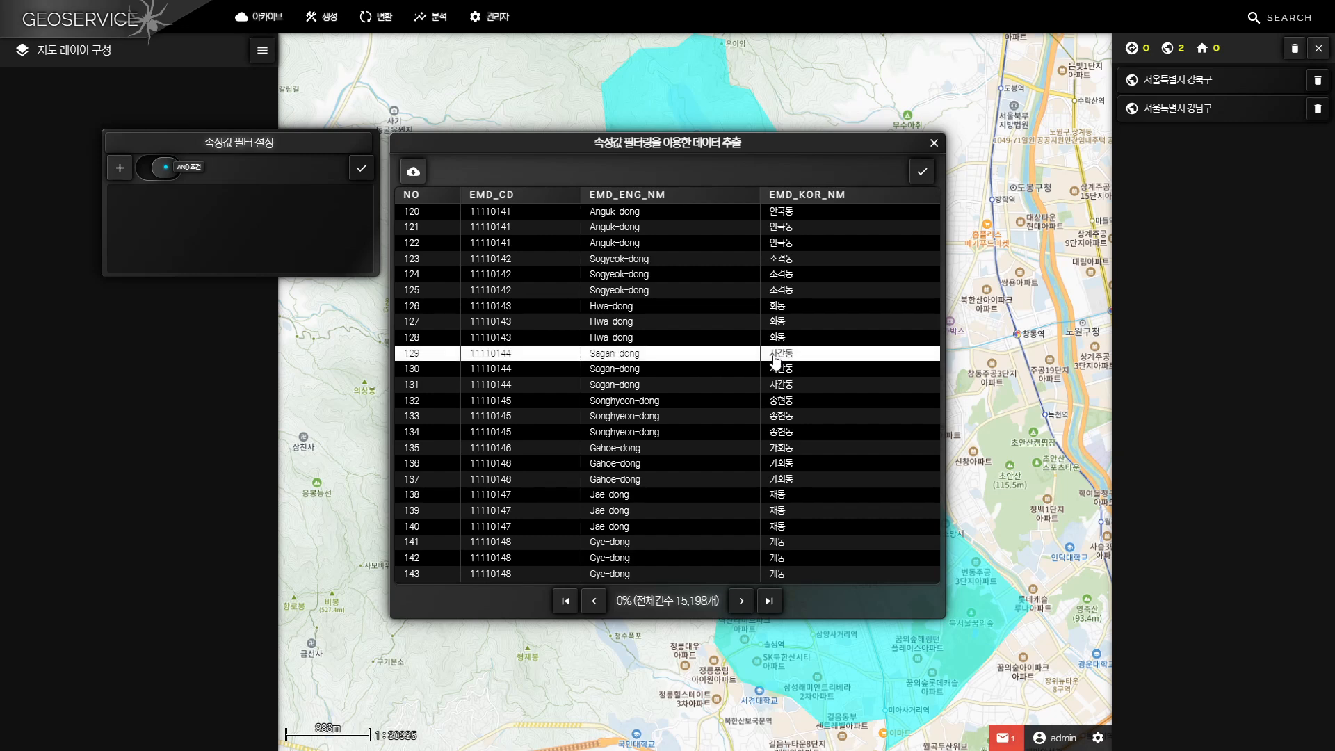
mouse_move(256, 146)
mouse_down()
mouse_move(249, 184)
mouse_move(261, 162)
mouse_move(248, 165)
mouse_up()
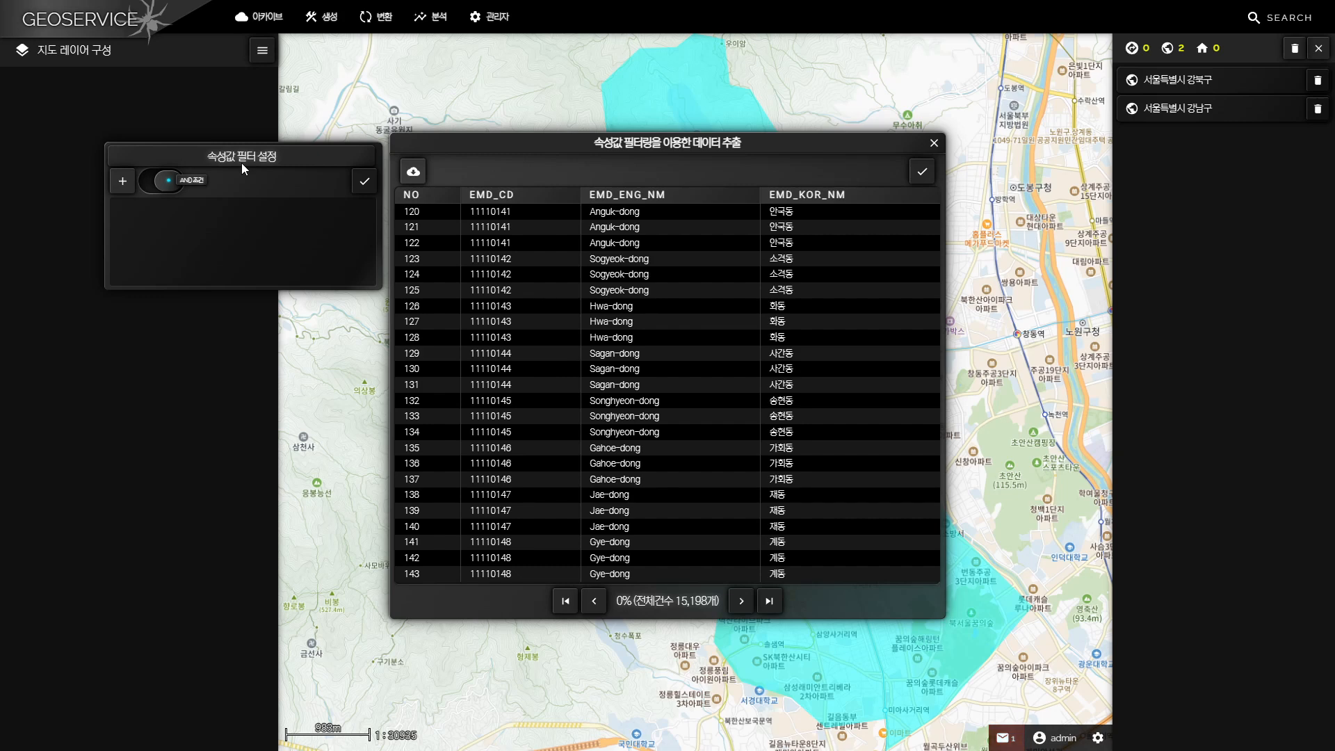
Add an attribute filter on the EMD_CD field with the condition 시작 (starts with) and the value 11680
click(123, 184)
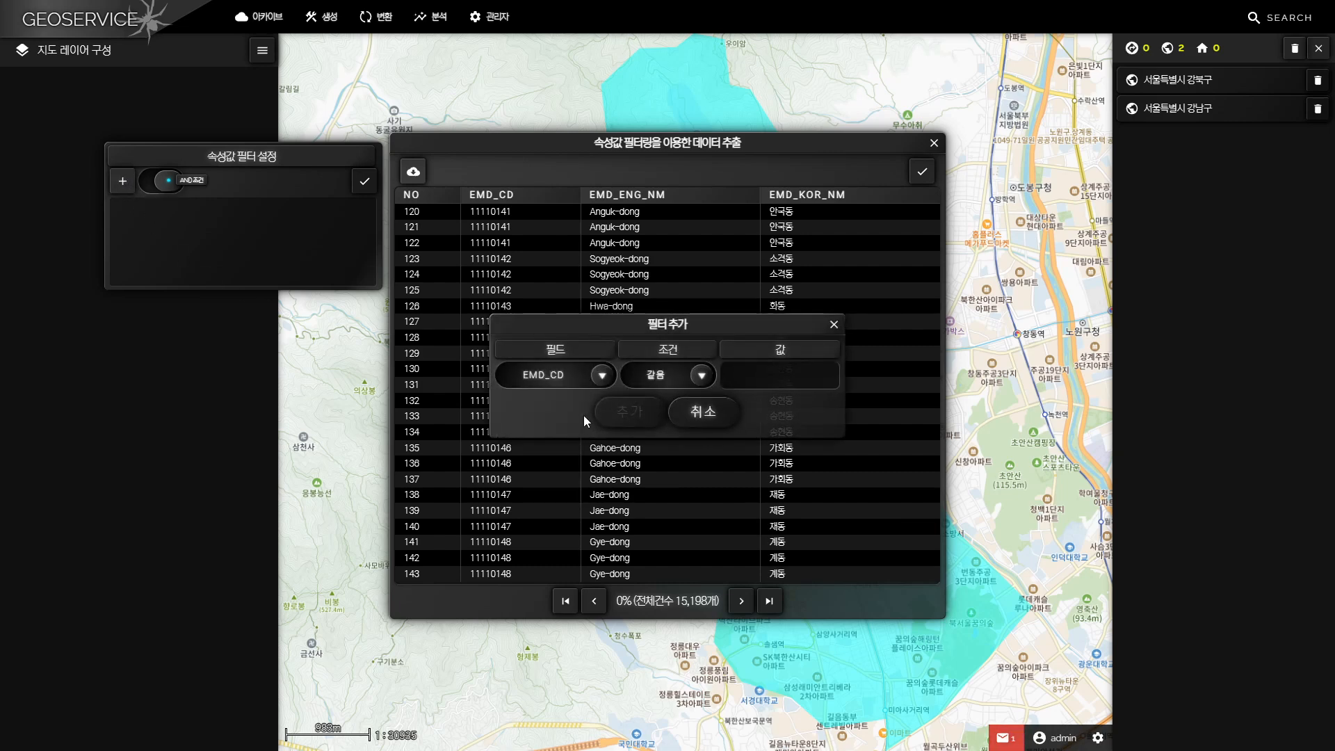
click(602, 376)
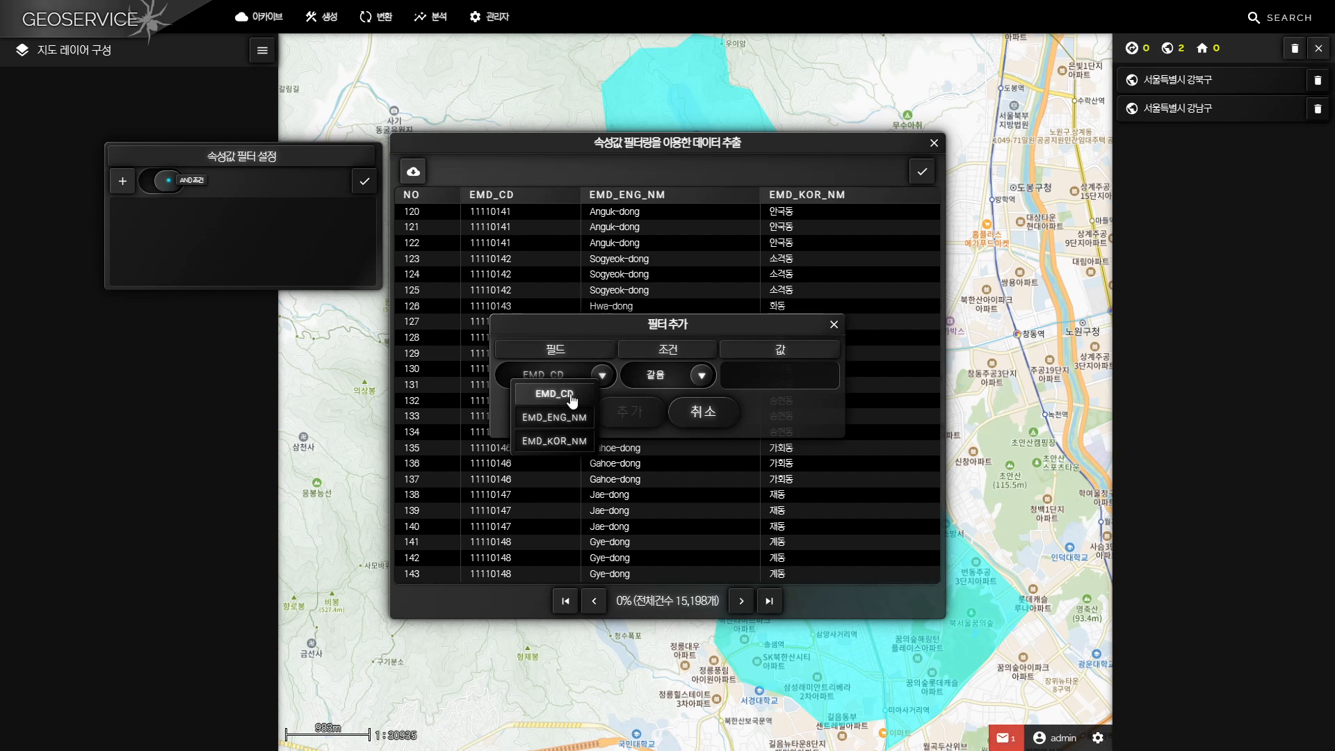
click(572, 395)
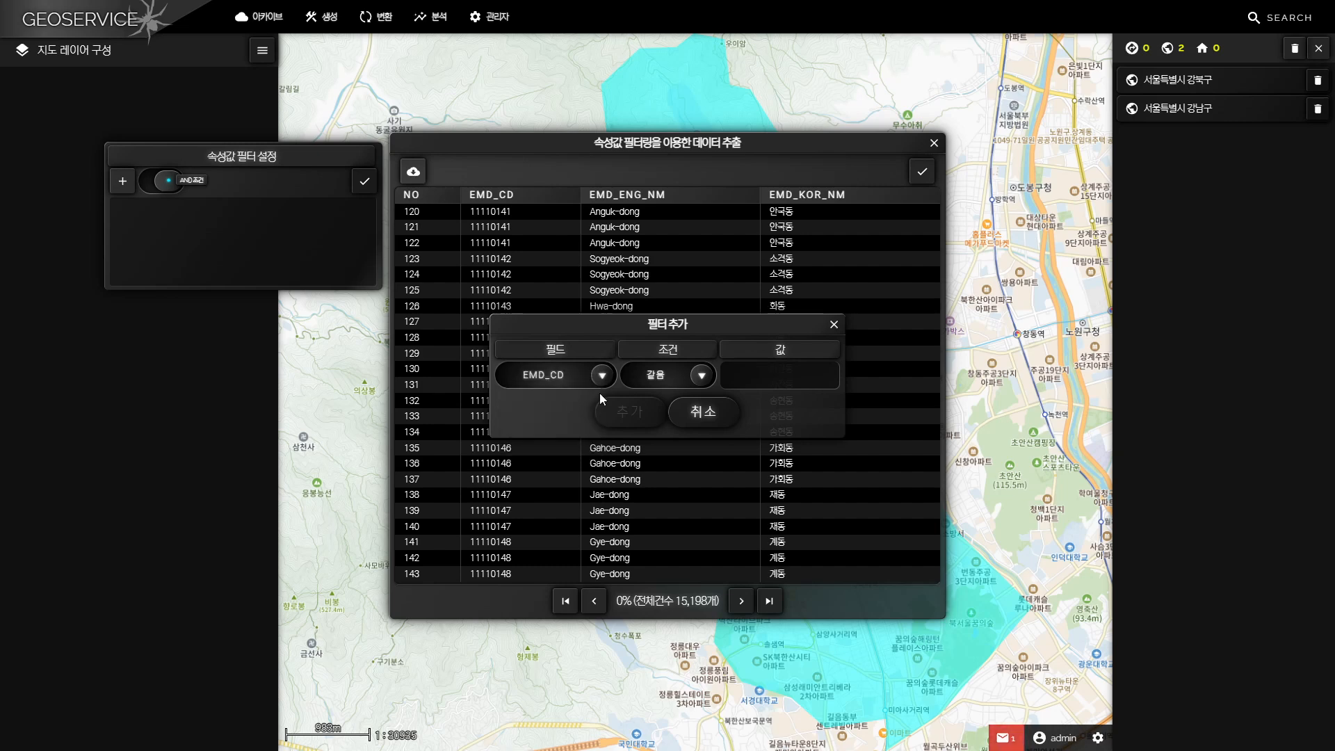
click(699, 377)
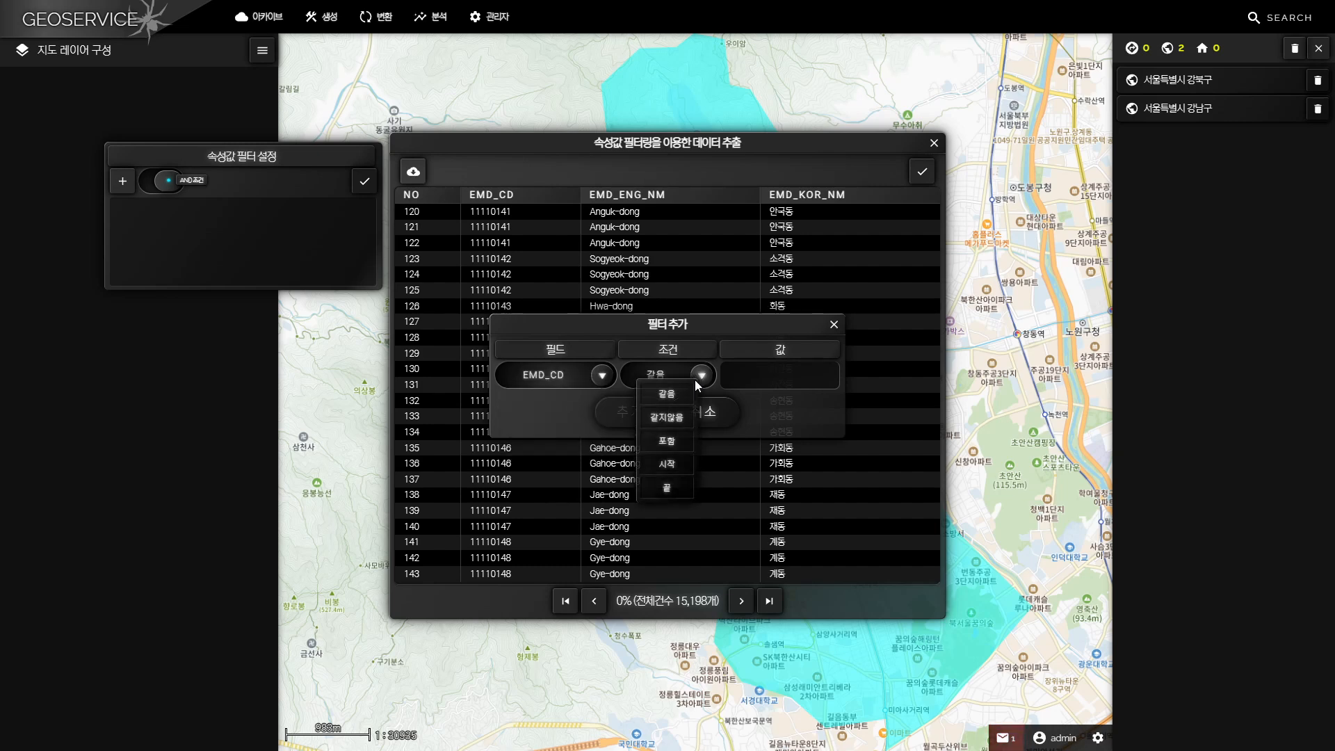
click(673, 464)
click(761, 376)
text(11680)
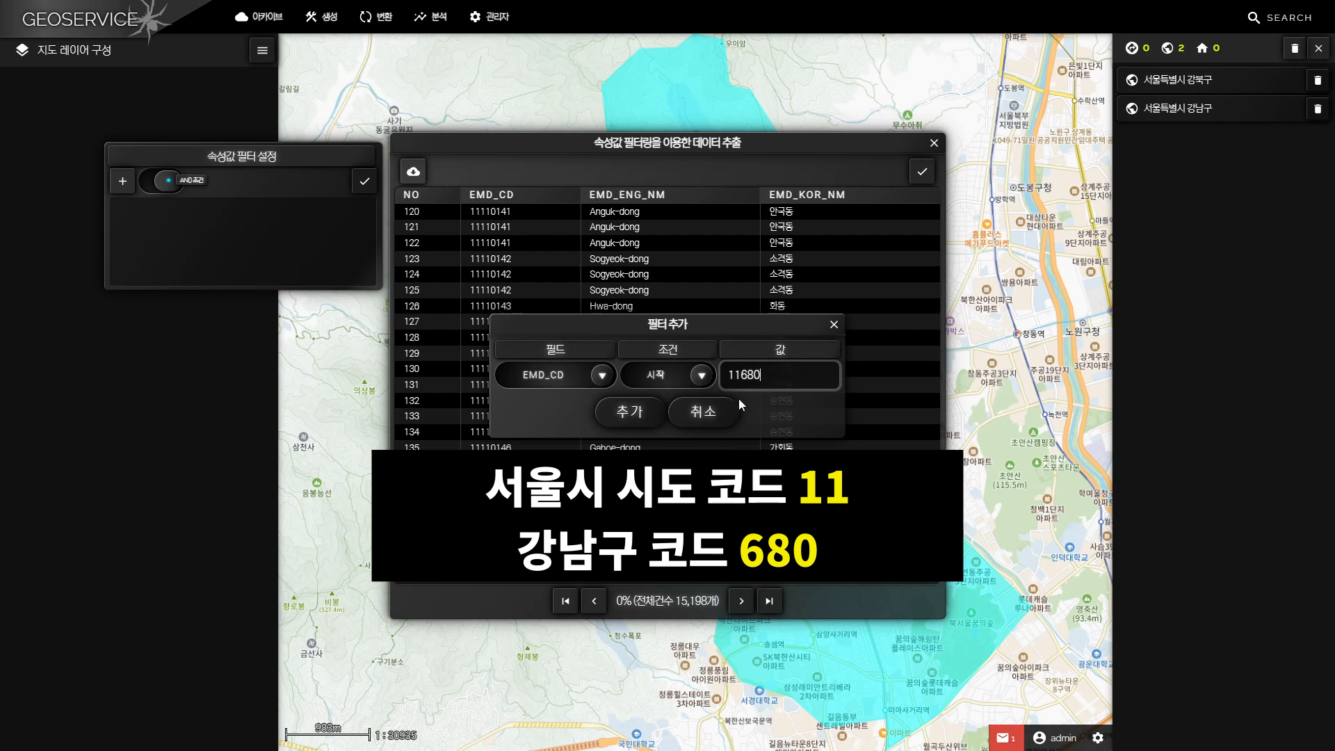
click(633, 413)
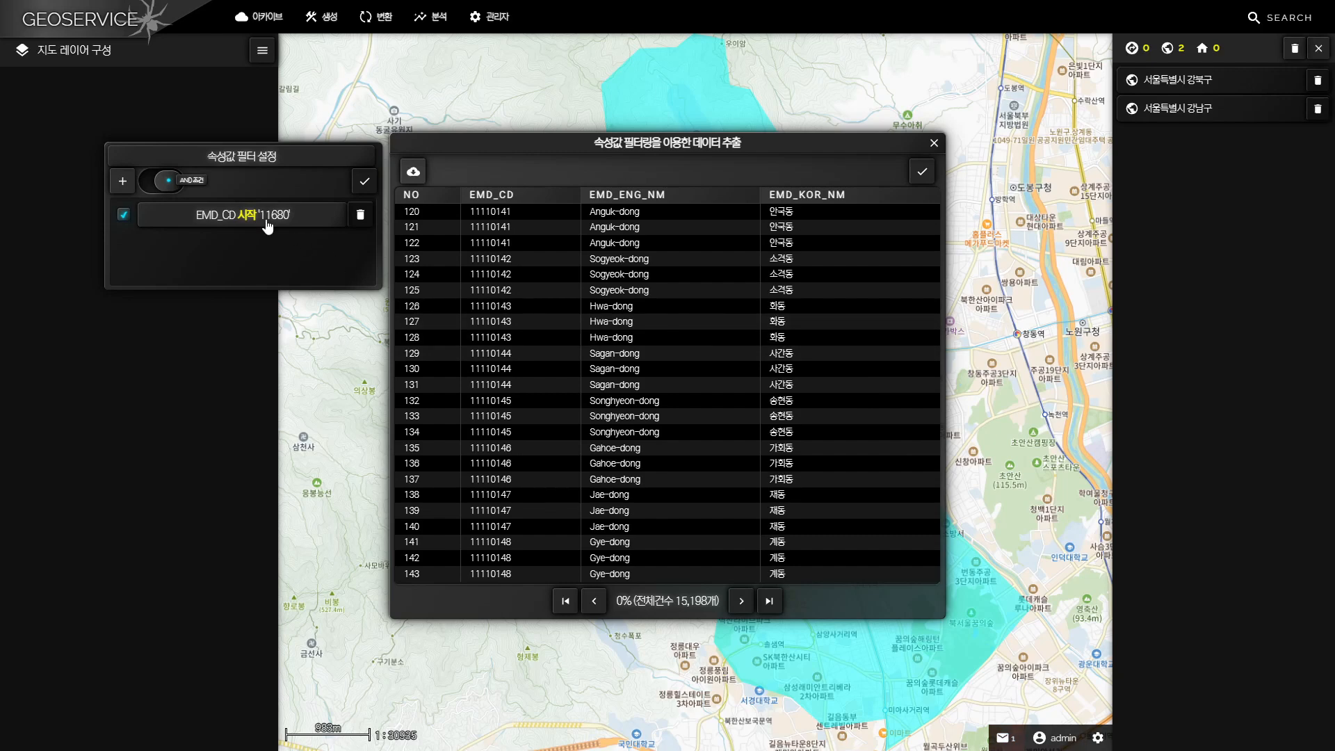
Add a second EMD_CD filter with the condition 시작 and the value 11305, and switch the filter combination to OR
click(123, 182)
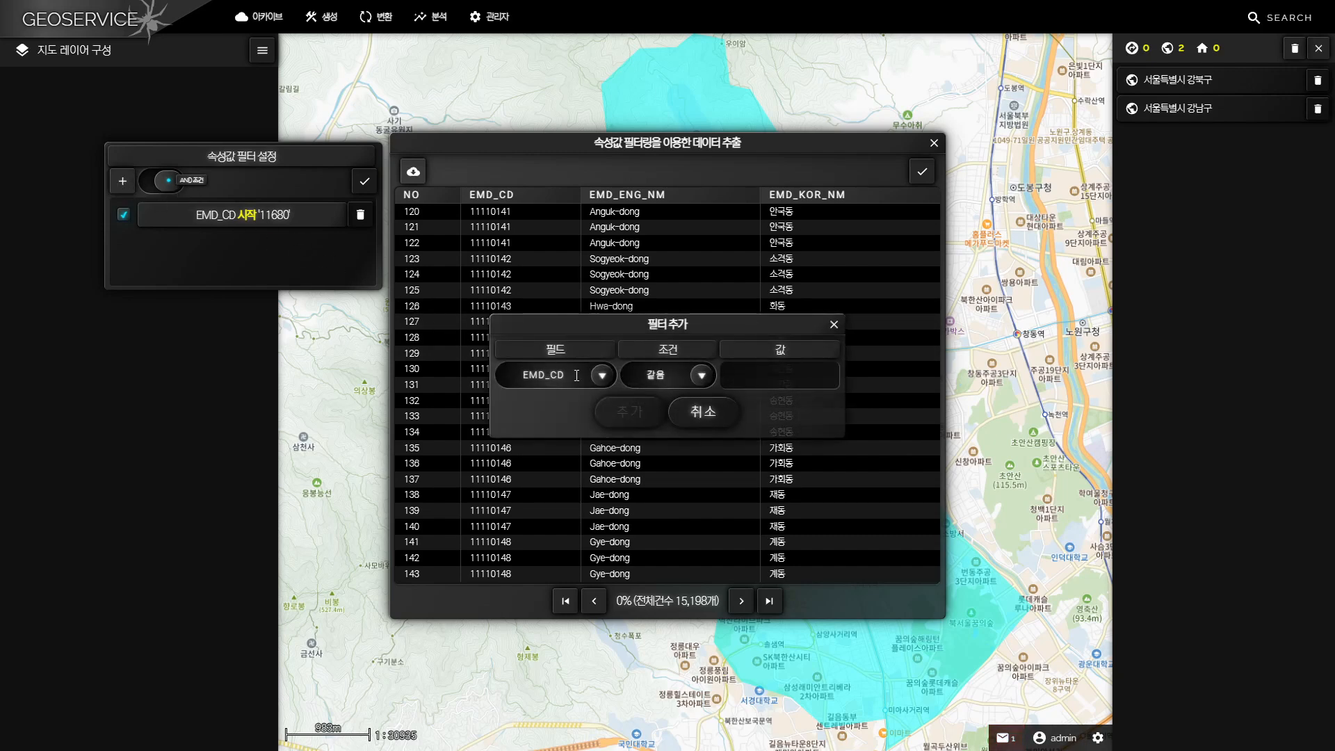
click(602, 376)
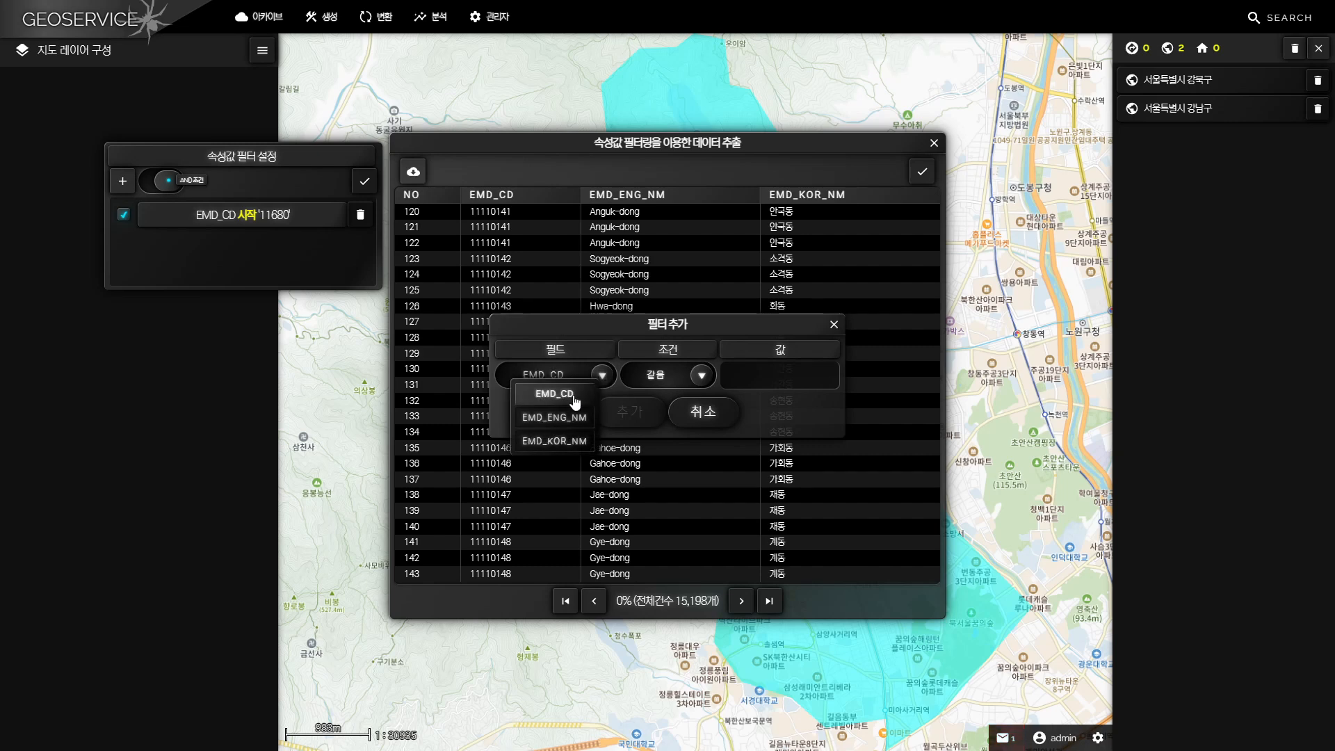
click(573, 395)
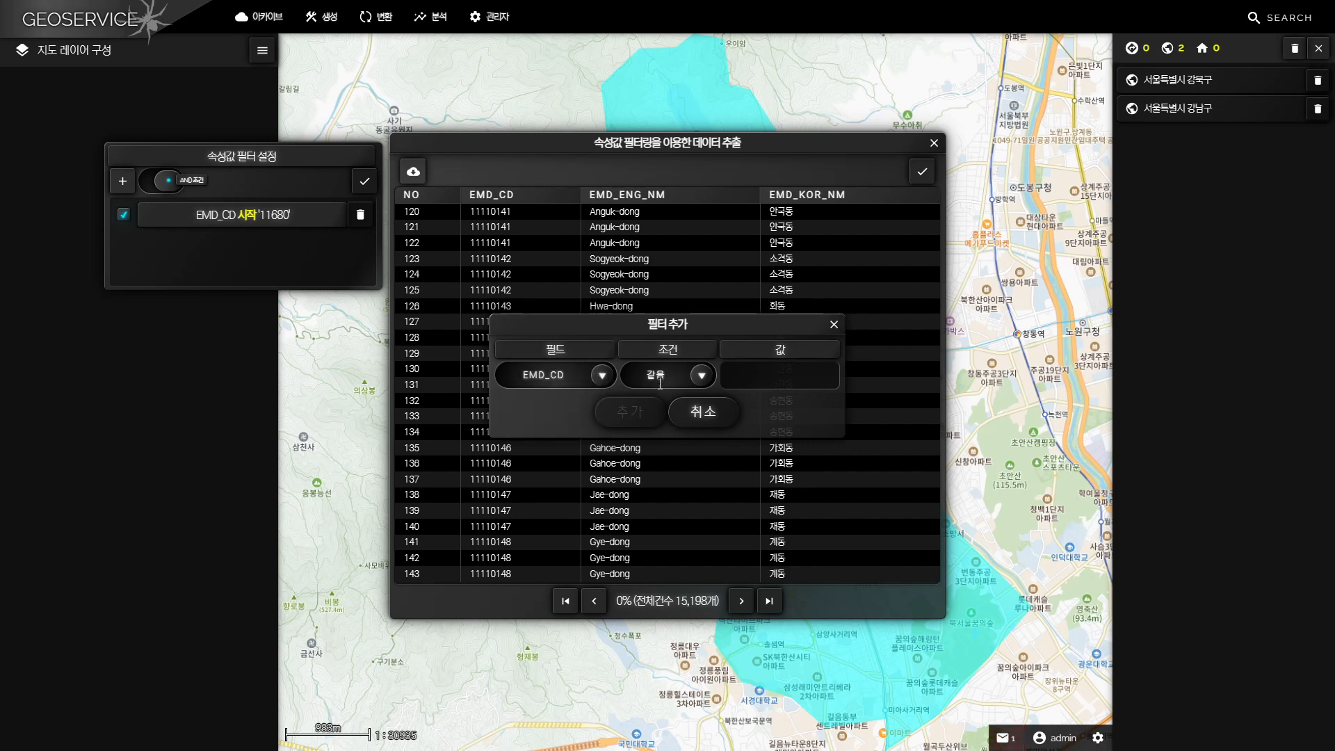
click(702, 376)
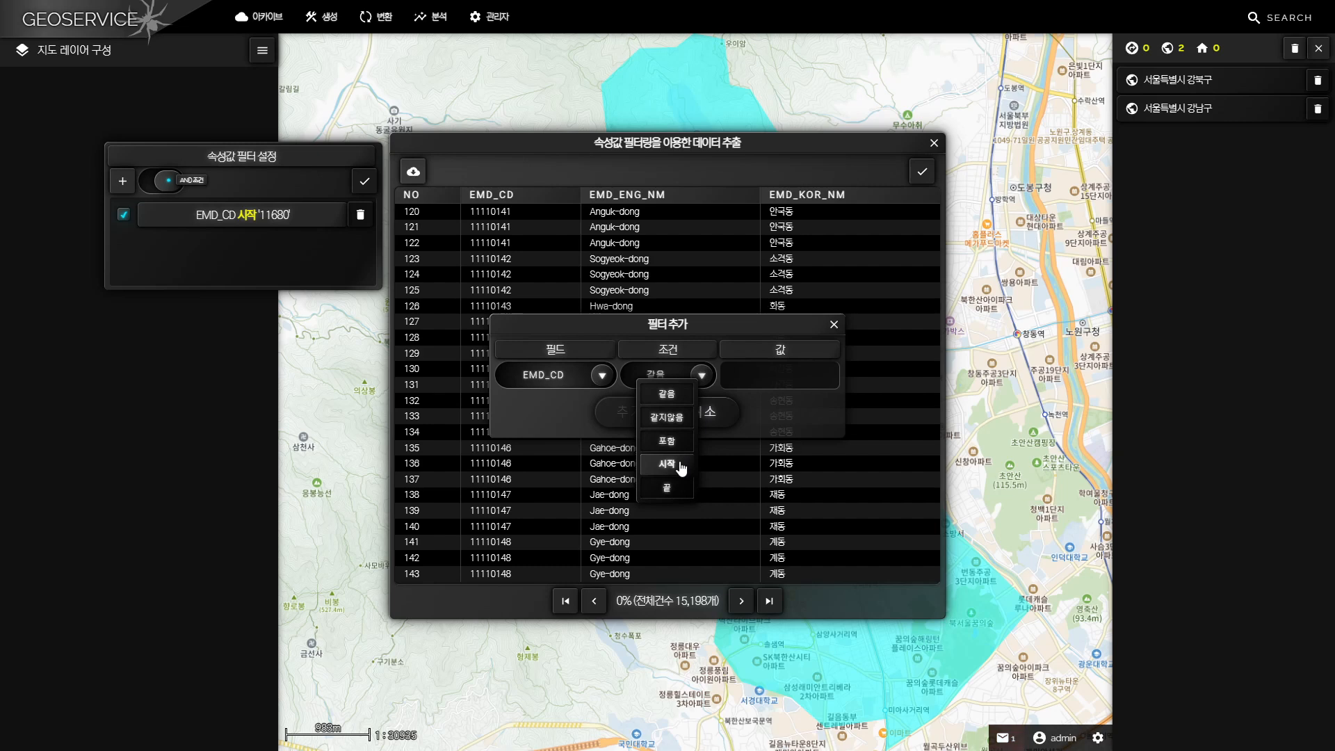
click(681, 466)
click(786, 376)
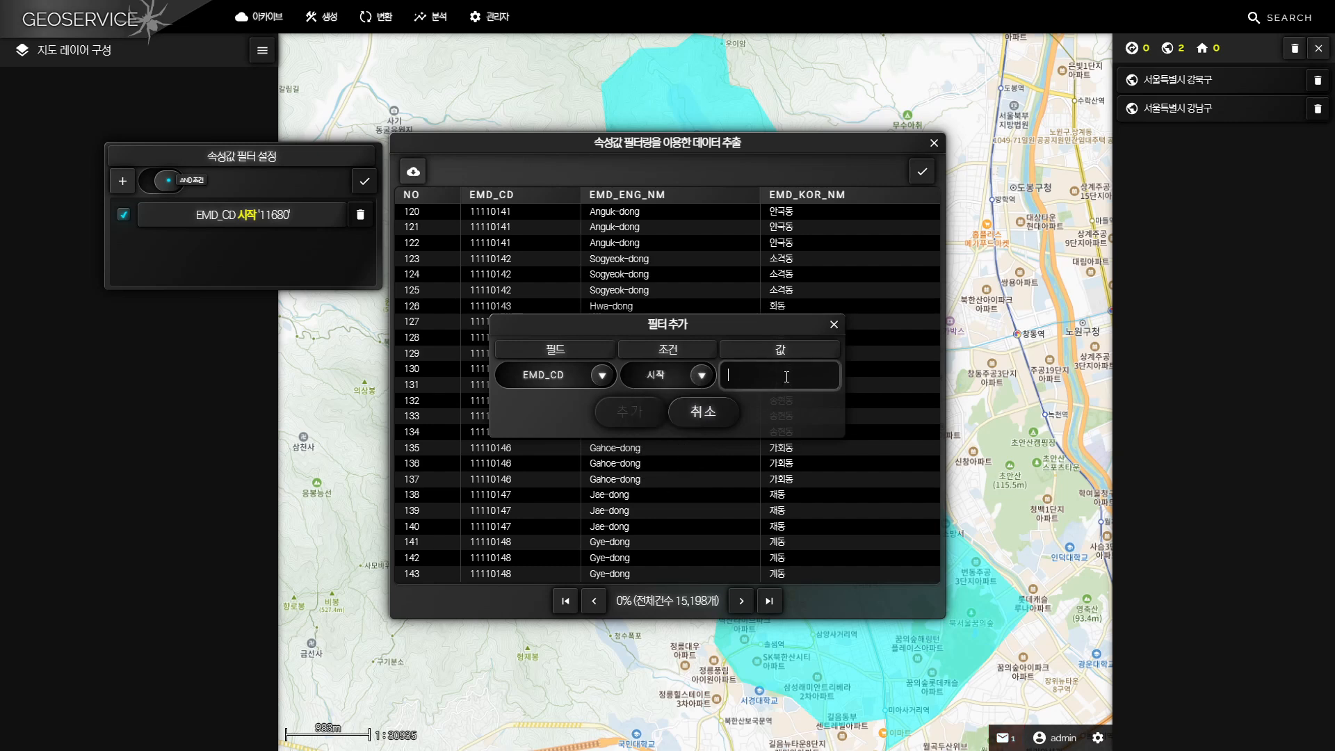
text(11305)
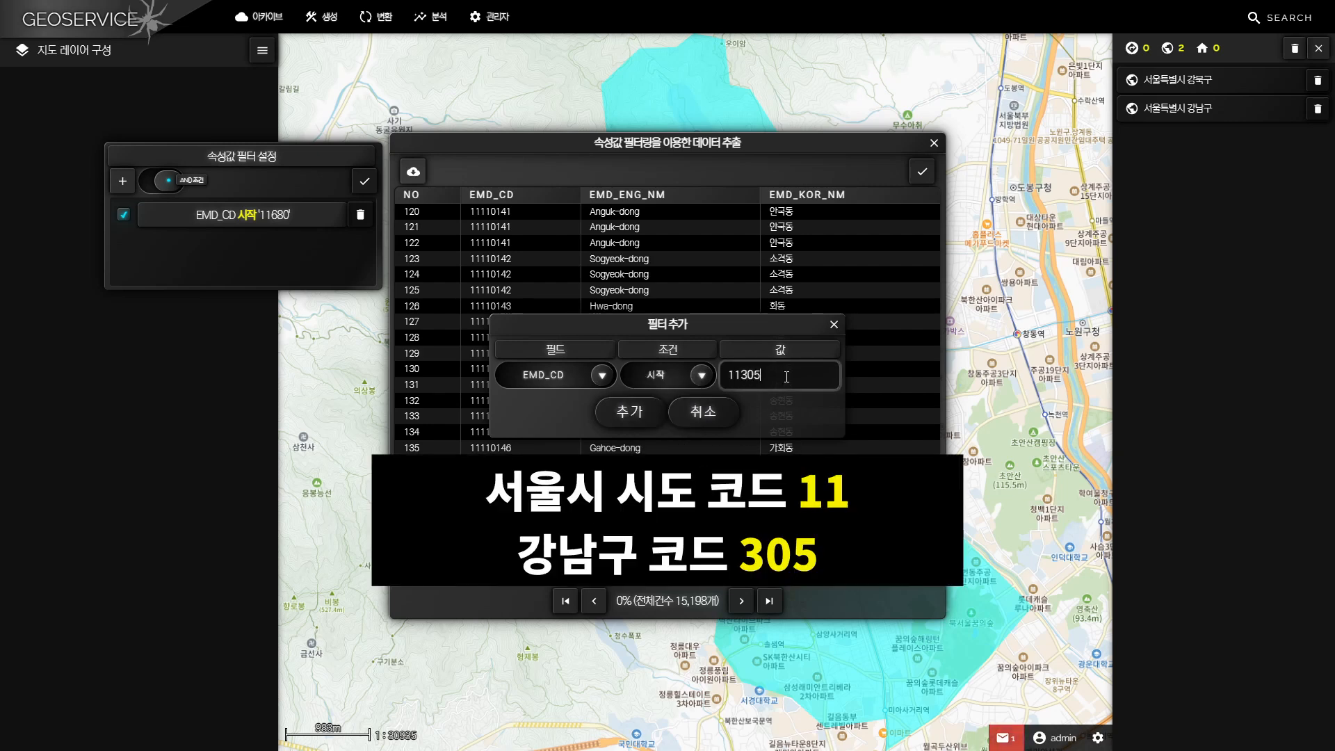
click(626, 417)
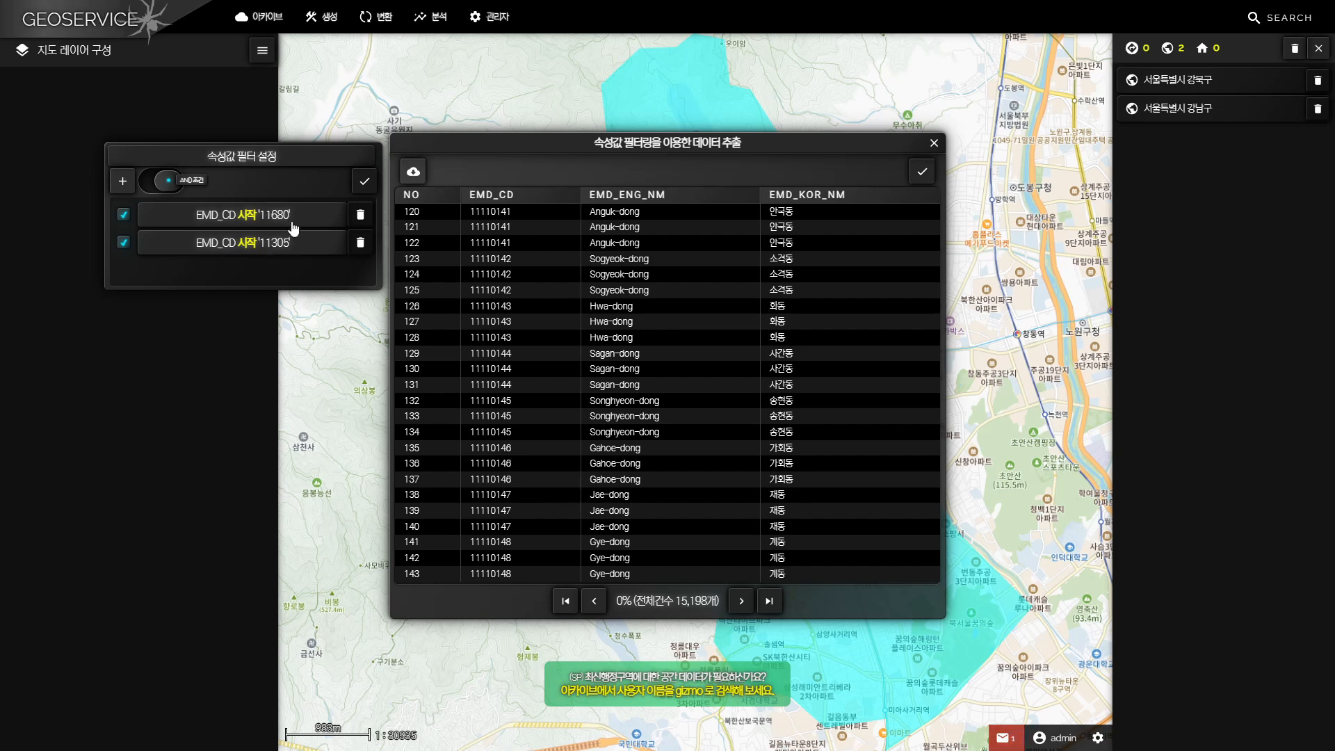
click(170, 183)
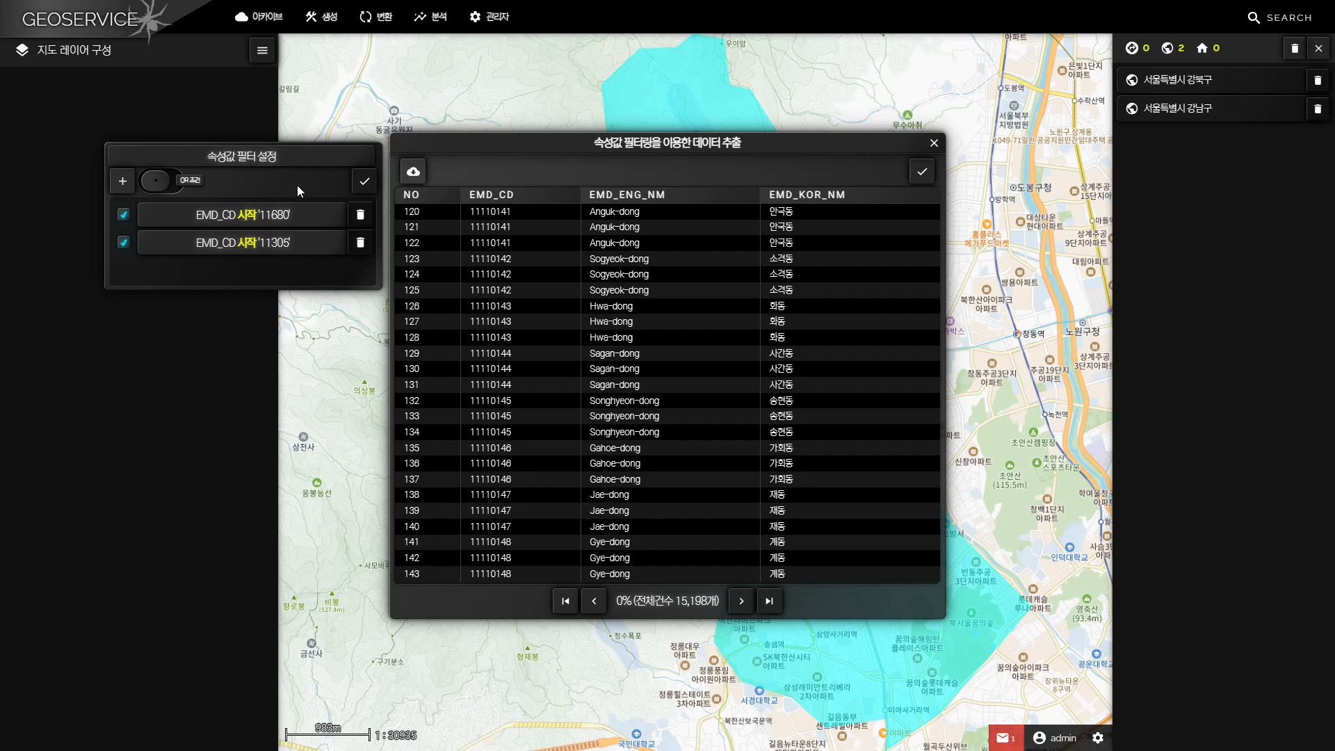
Apply the two EMD_CD filters and page through the filtered records to check the 강북구 and 강남구 entries
click(370, 185)
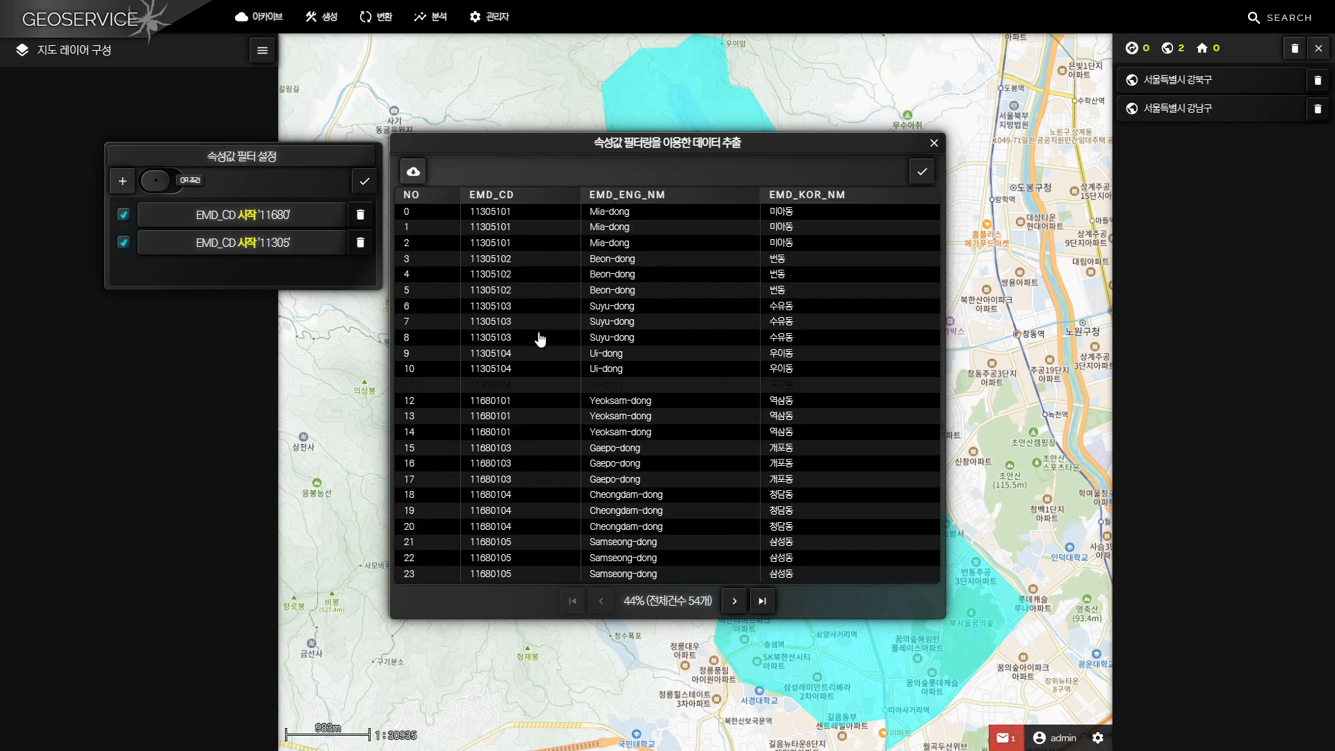
click(735, 601)
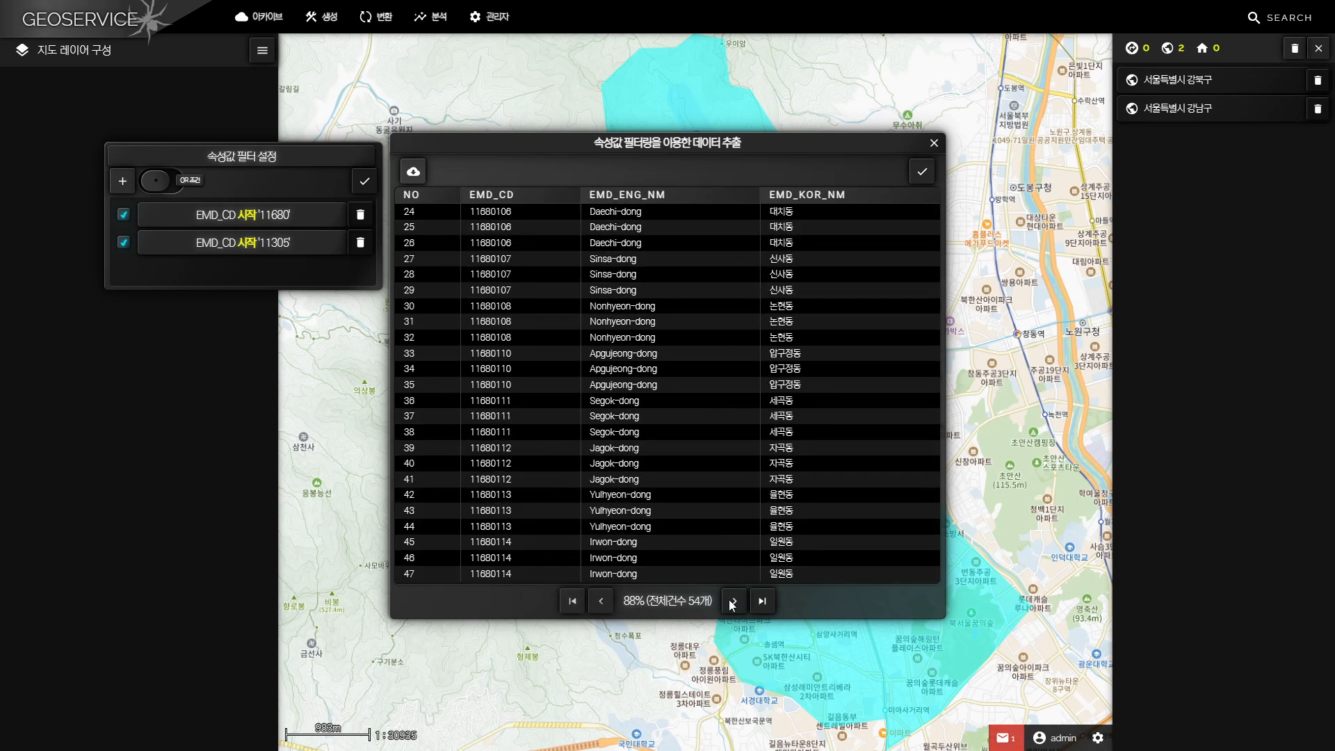
click(734, 601)
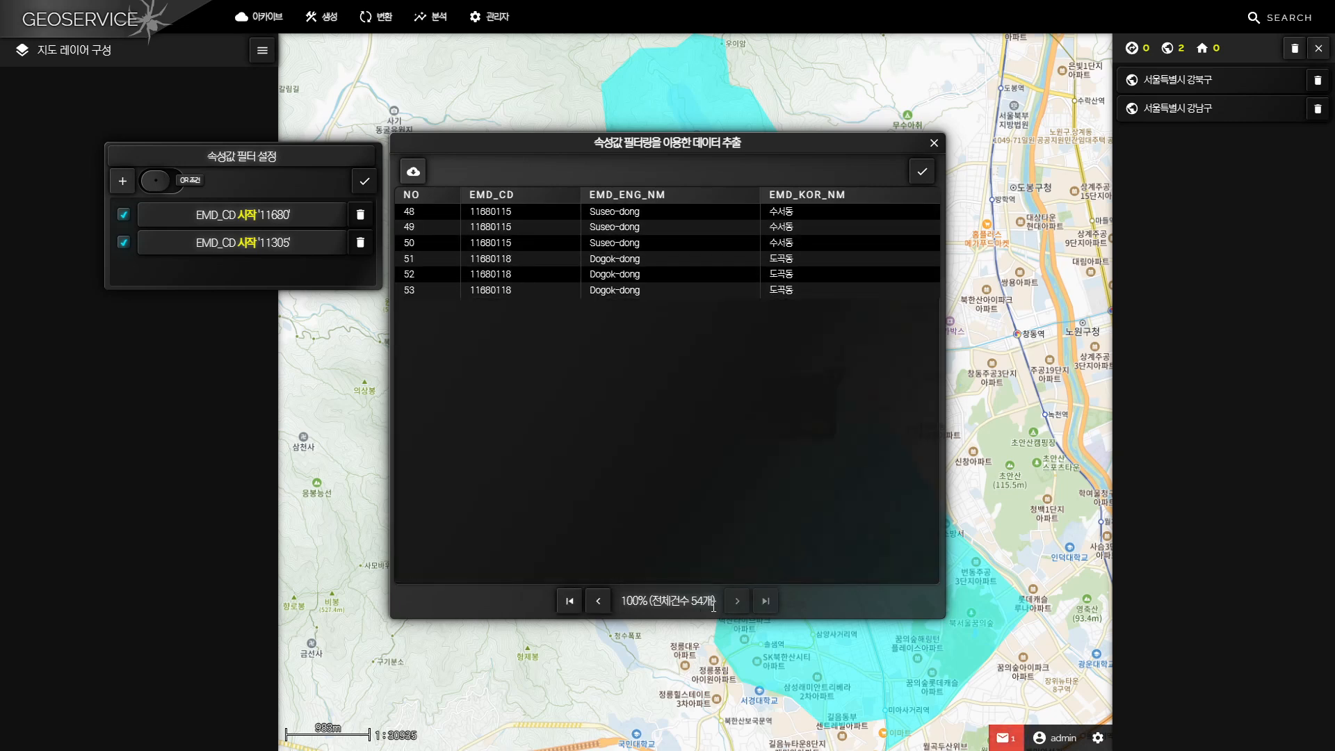
click(598, 602)
click(601, 603)
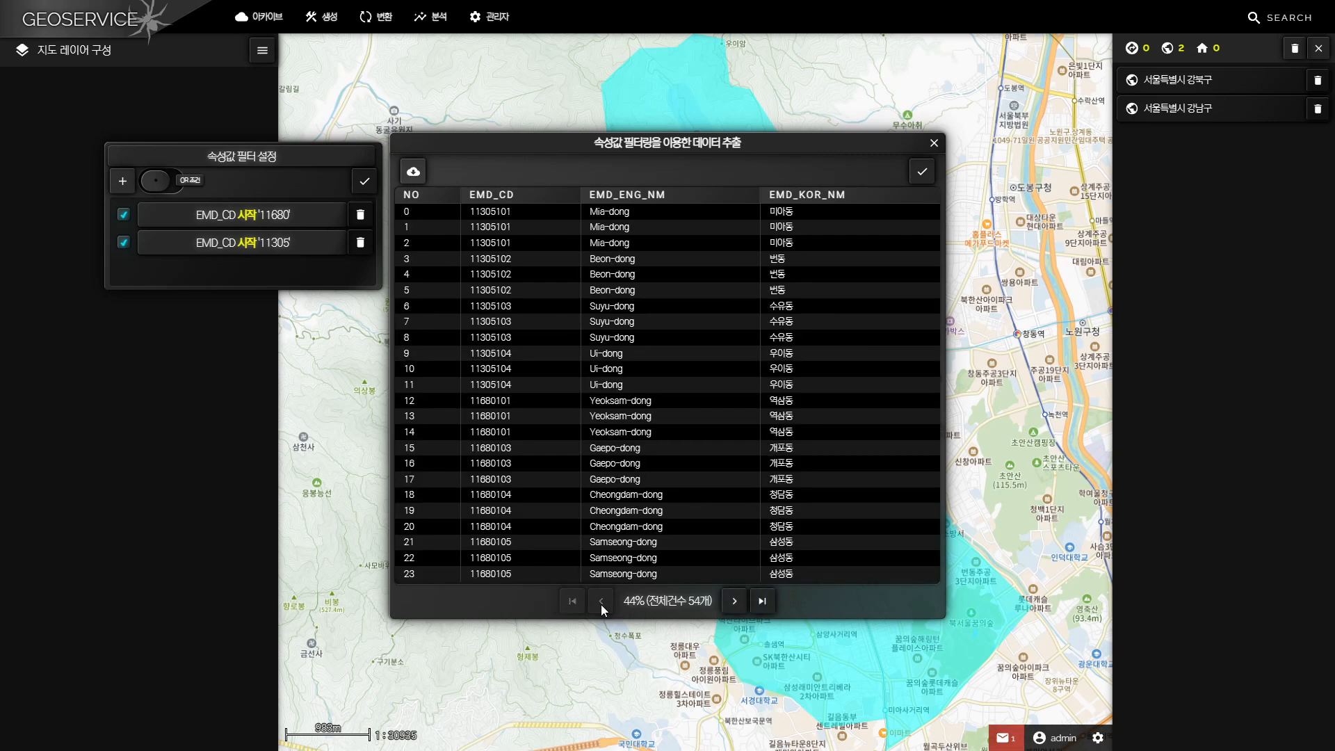
click(733, 602)
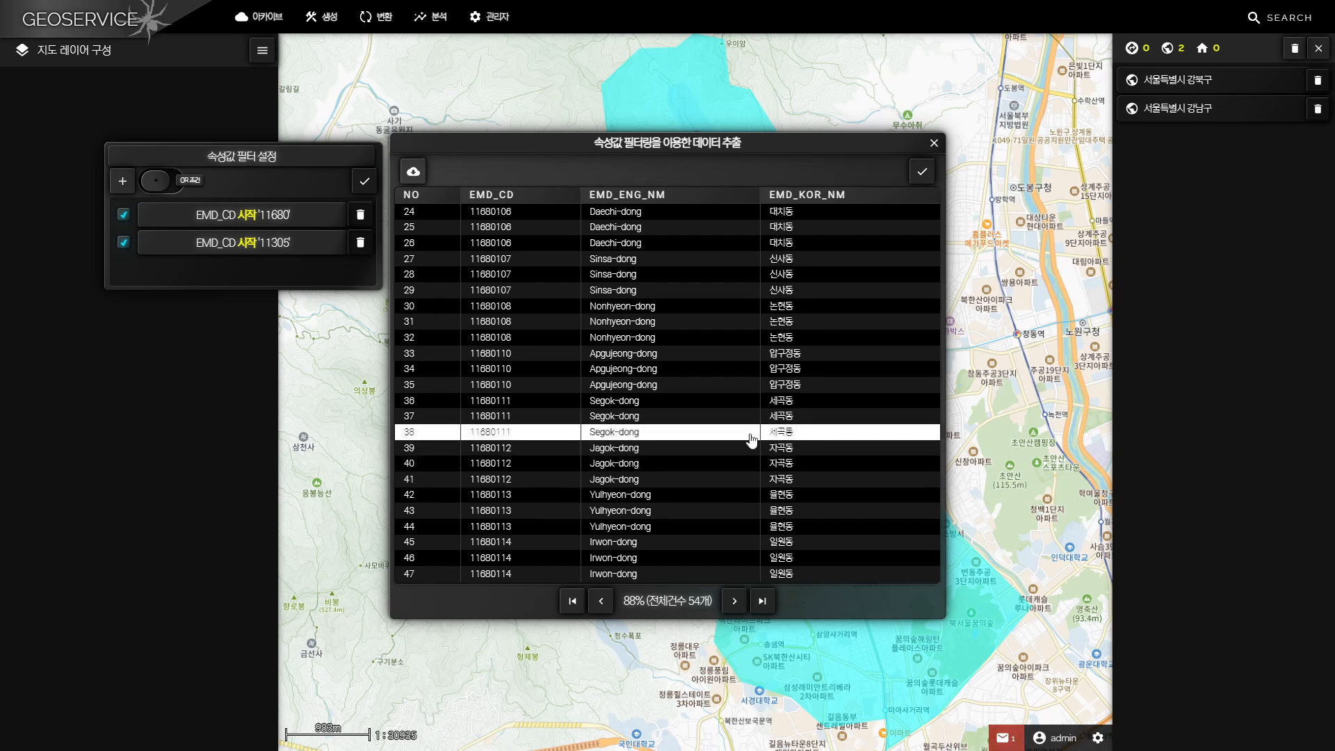
Extract the filtered data and upload it to the archive root folder under the title 서울시 강남구, 강북구의 동경계
click(921, 178)
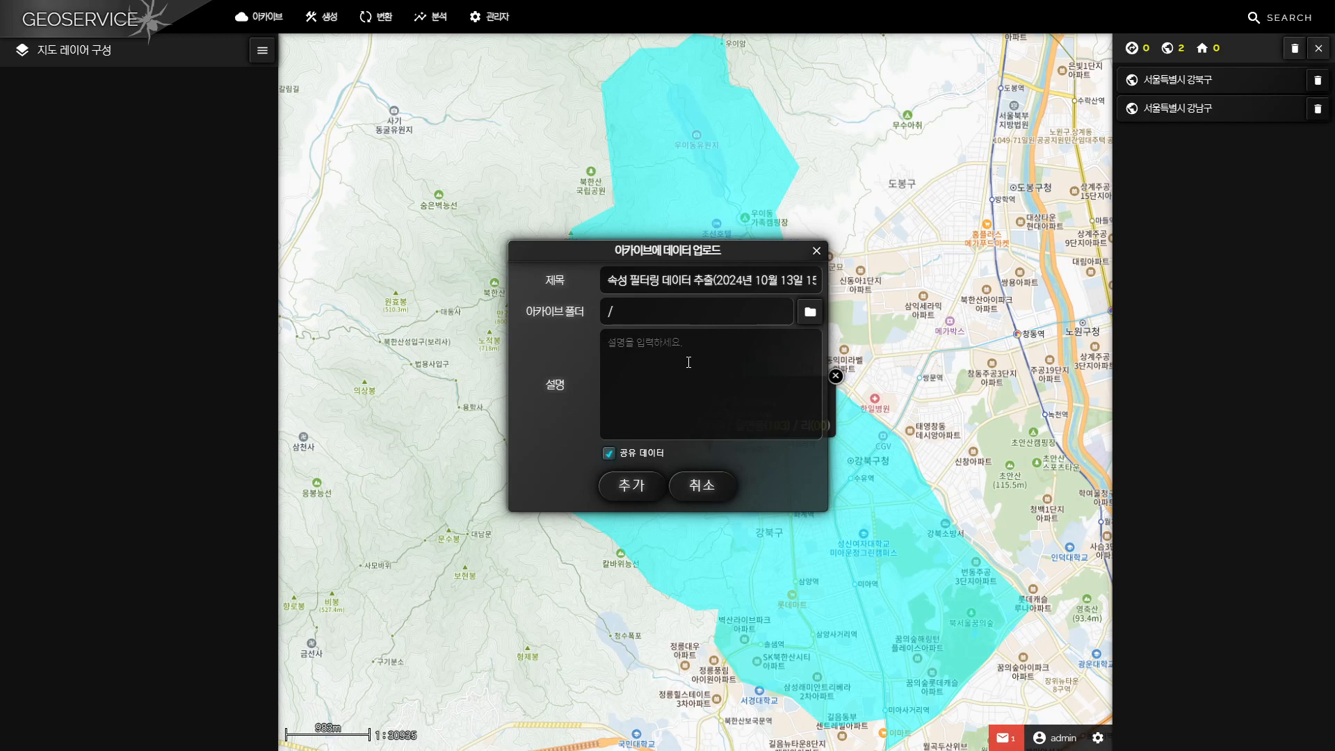
click(659, 291)
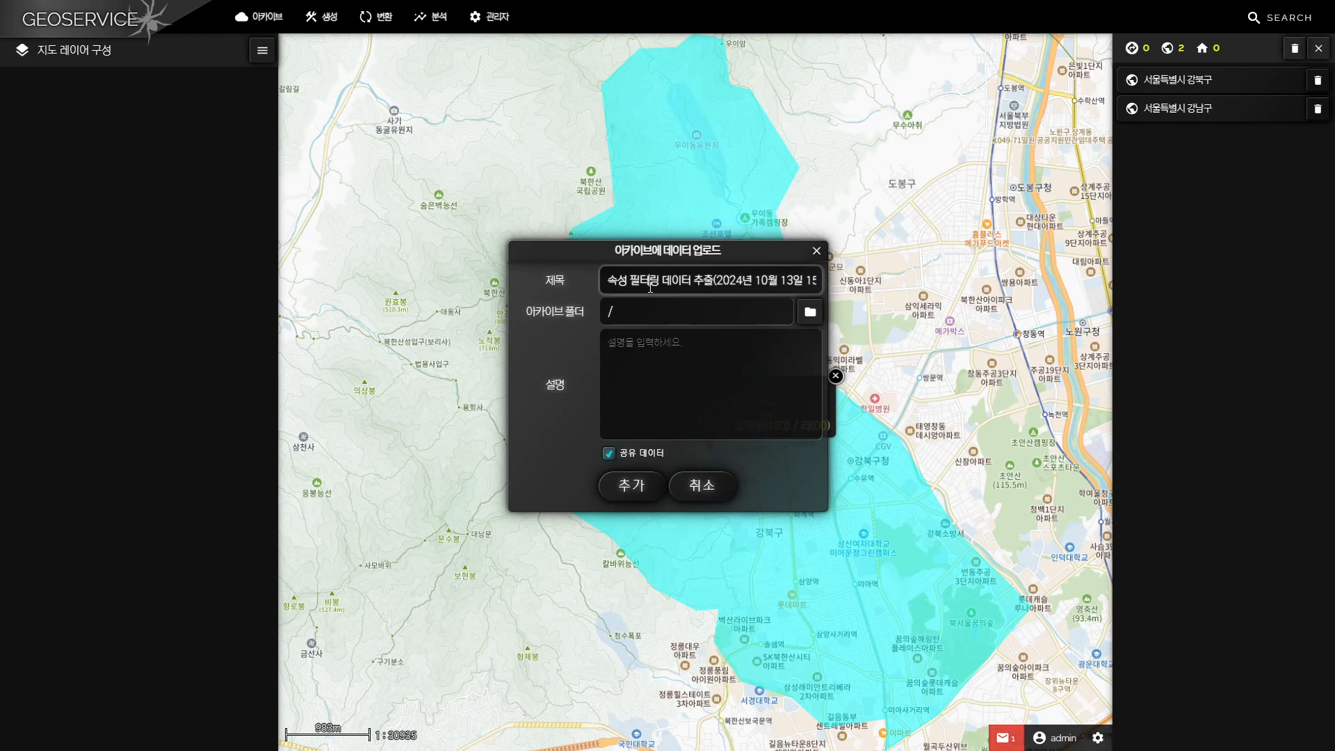
key(ctrl+a)
text(서울시 강남구, 강북구의 동경계)
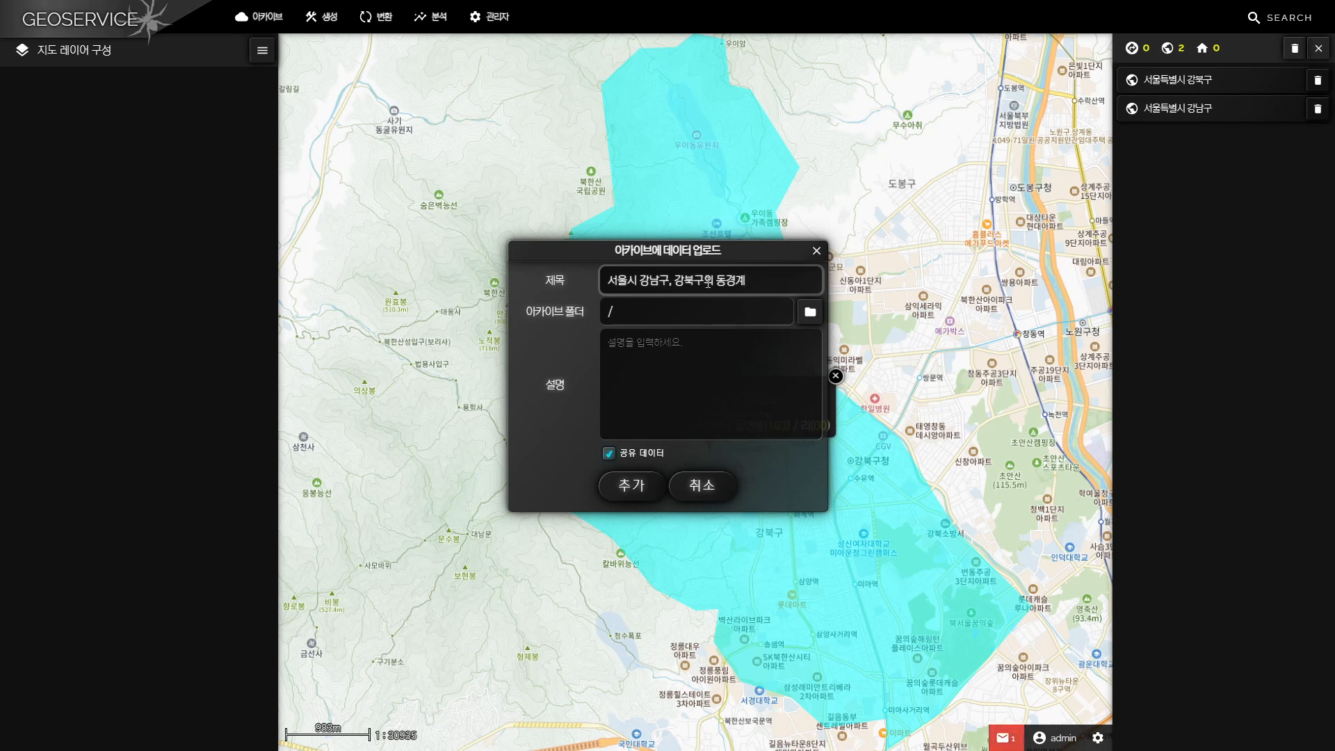
click(632, 491)
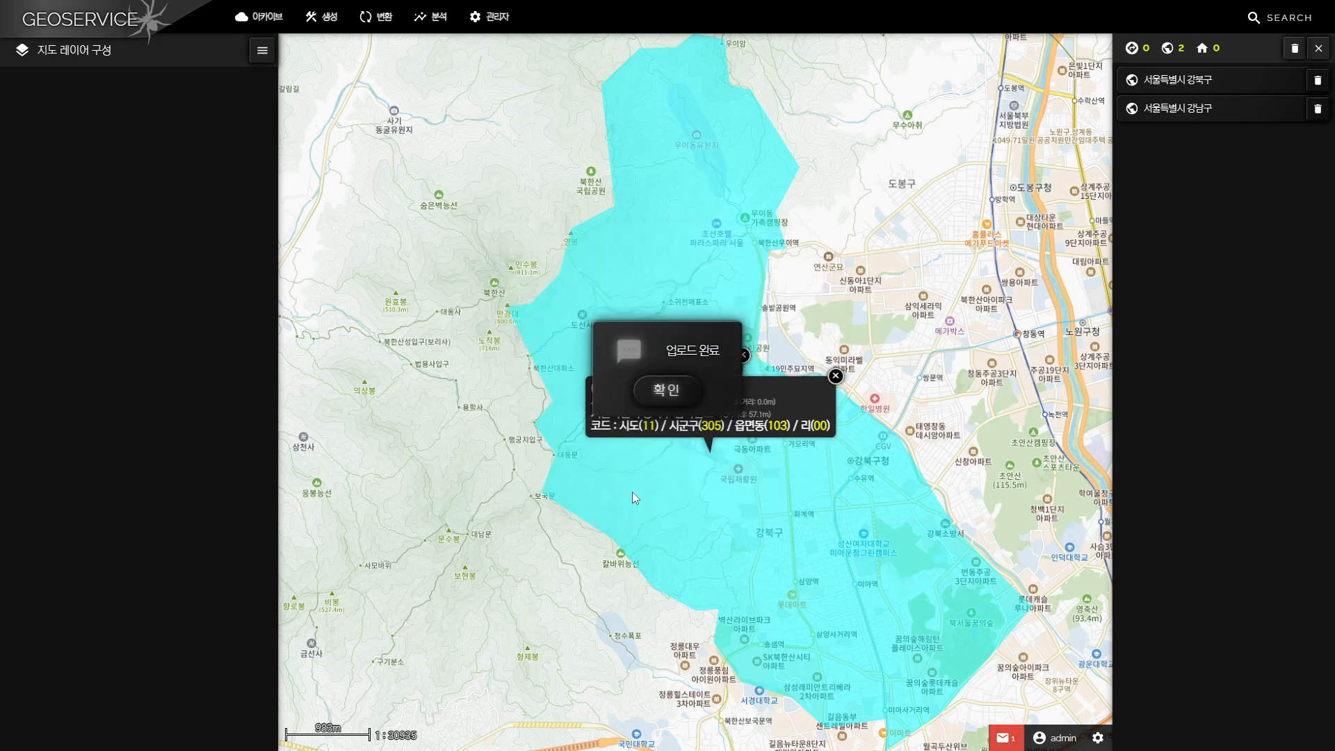
click(667, 390)
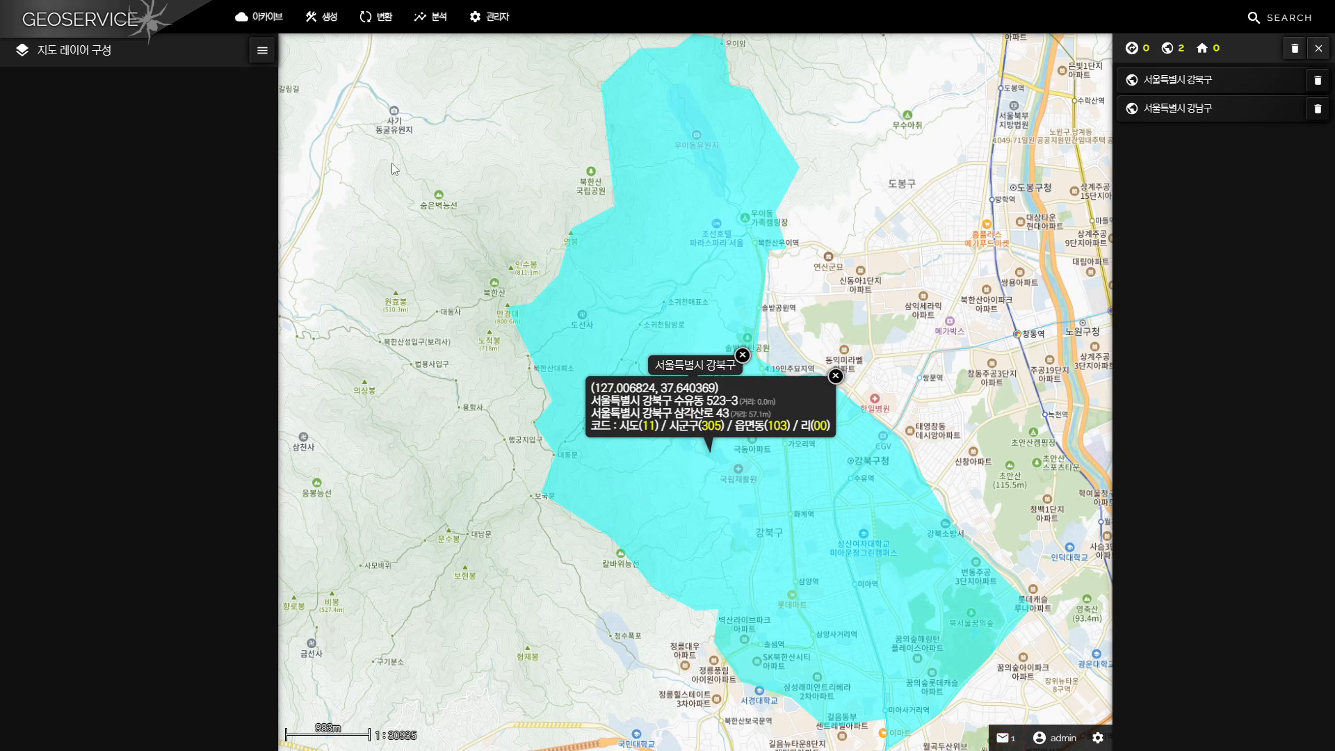
Open the archive manager and set the owner name to admin to list that account's data
click(272, 25)
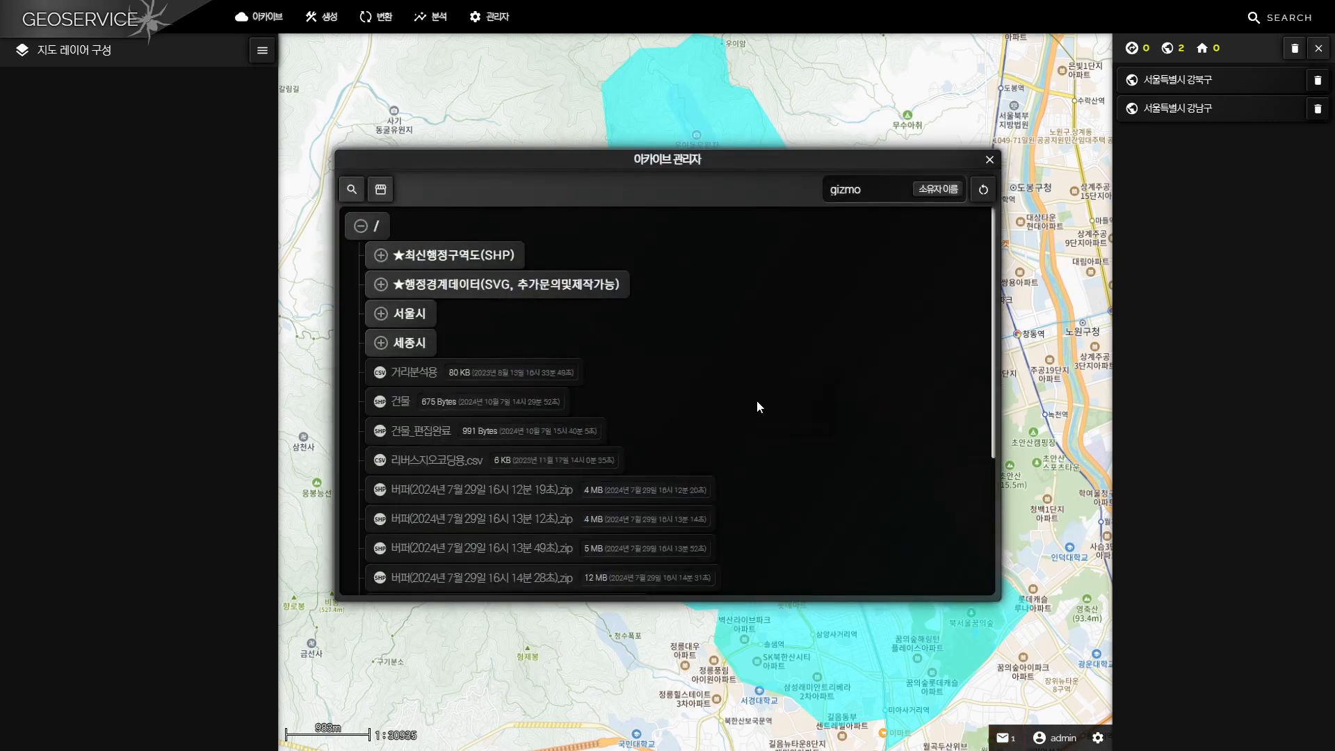
double_click(904, 192)
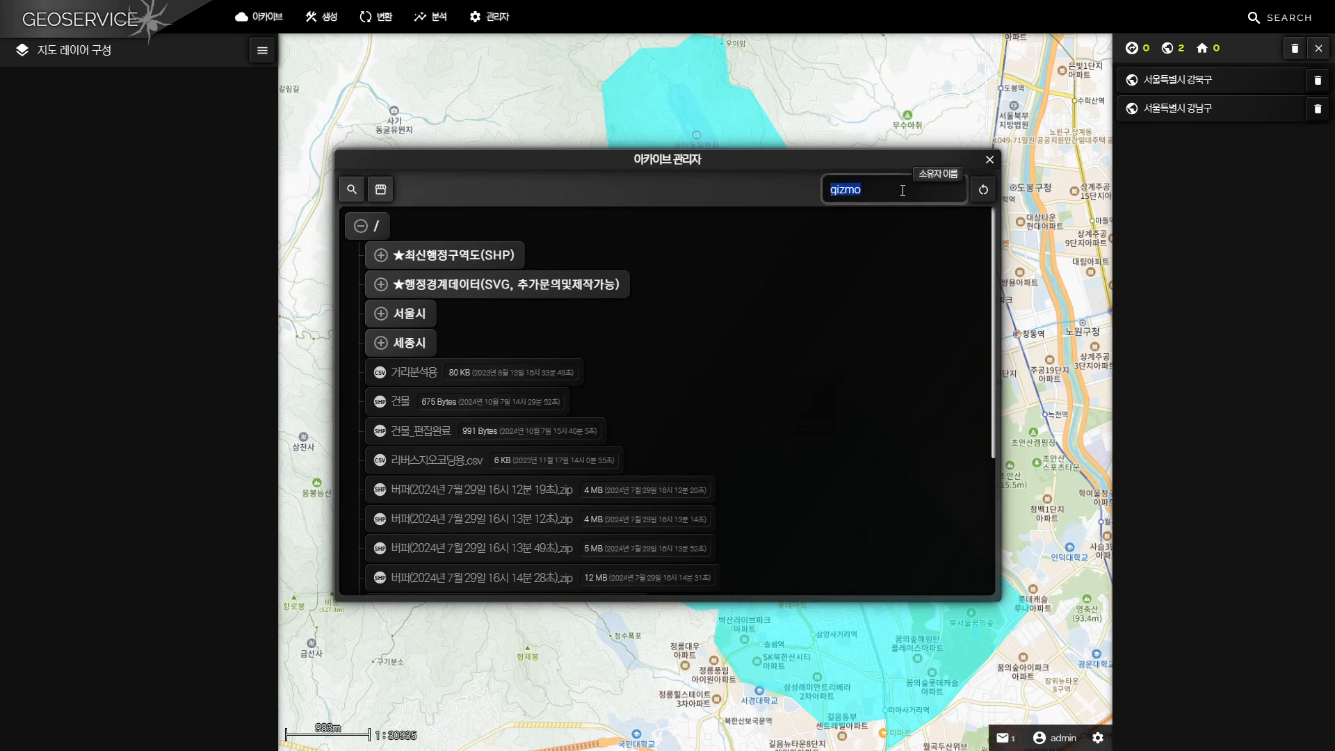
key(BackSpace)
text(admin)
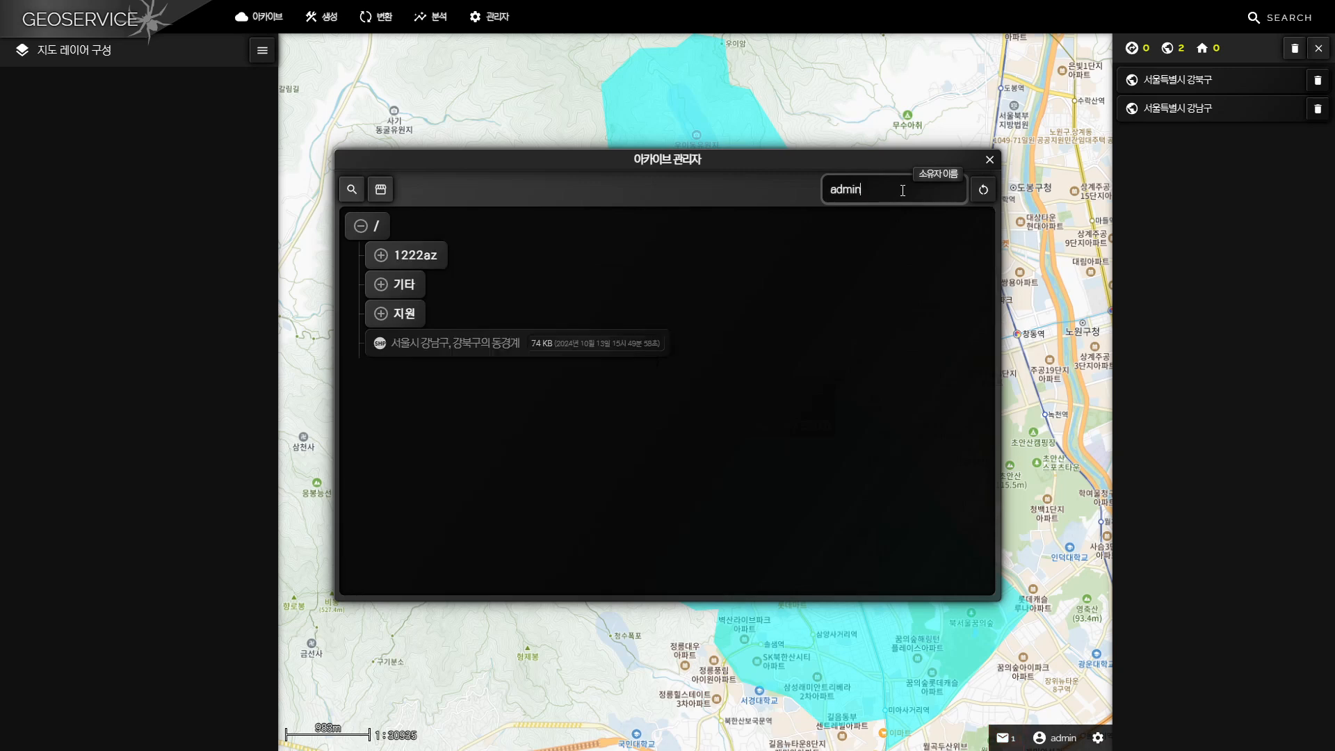
click(810, 415)
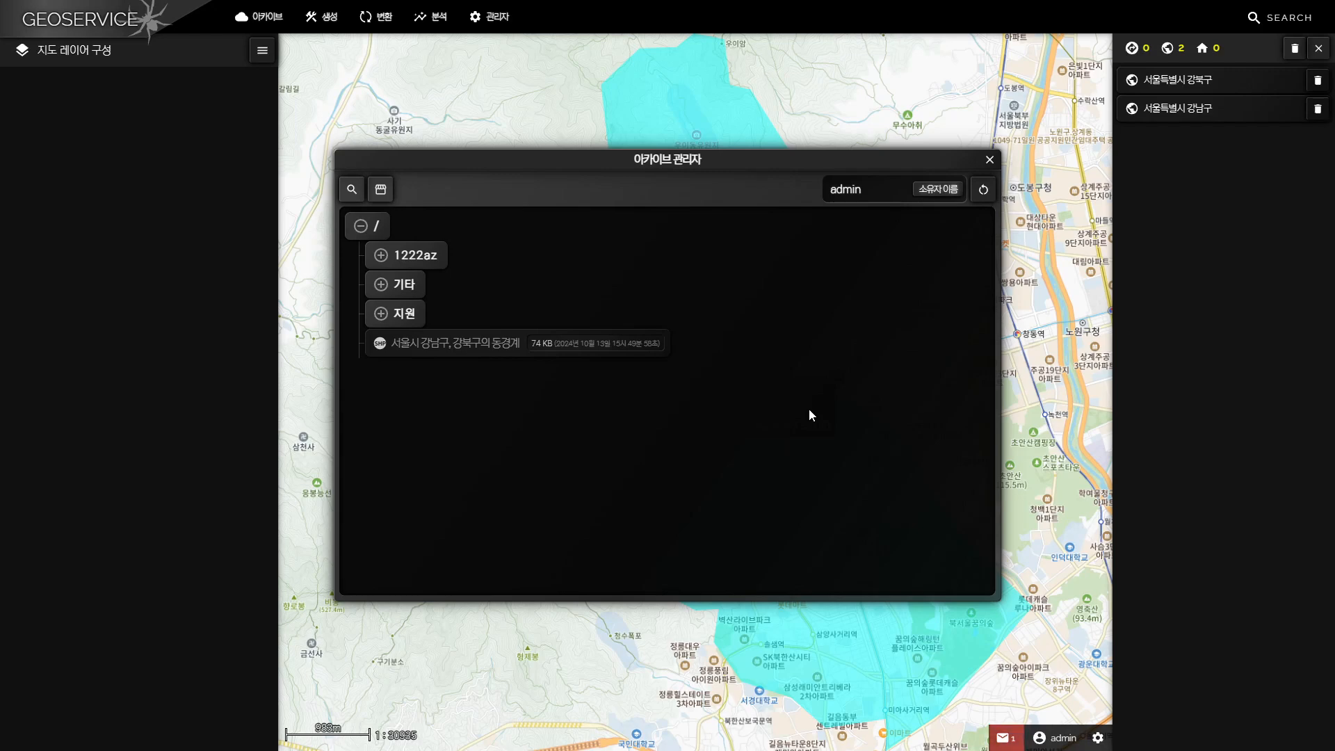
Add the archived 서울시 강남구, 강북구의 동경계 data to the map as a layer with the same name and close the archive manager
right_click(505, 343)
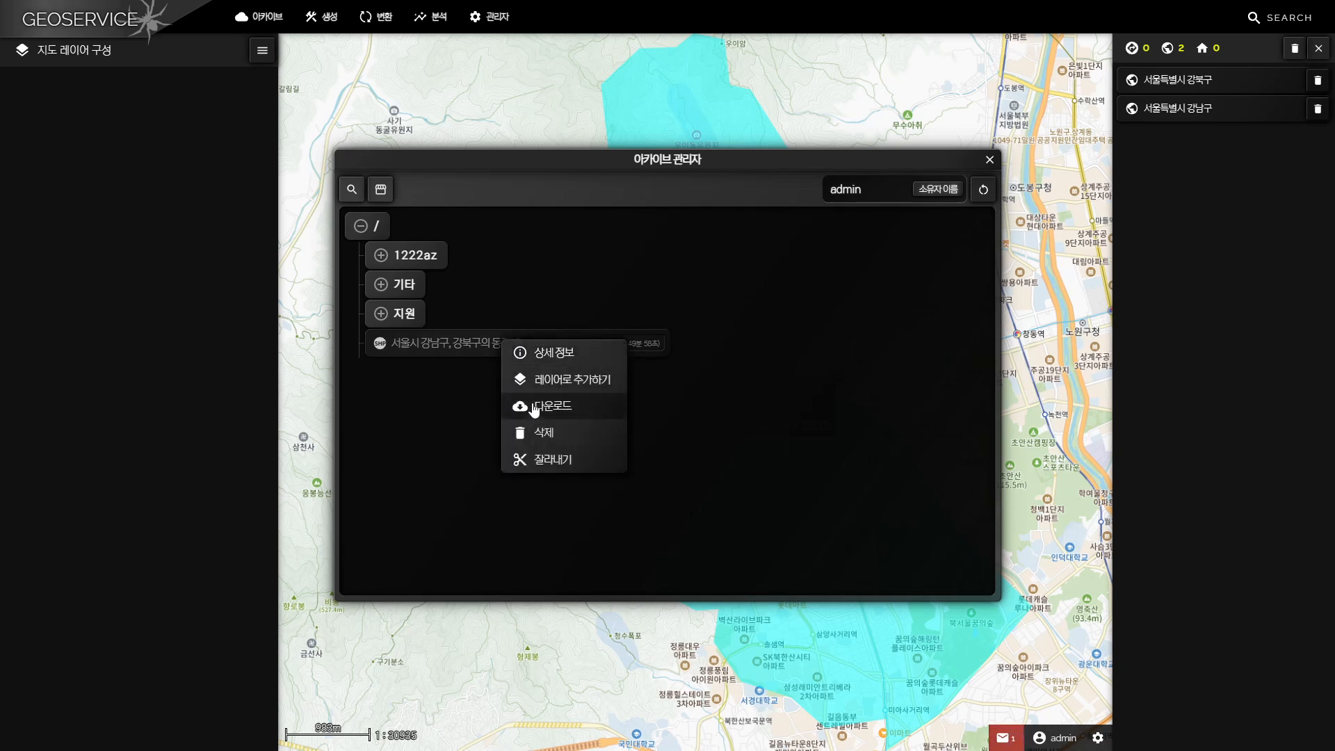
click(570, 381)
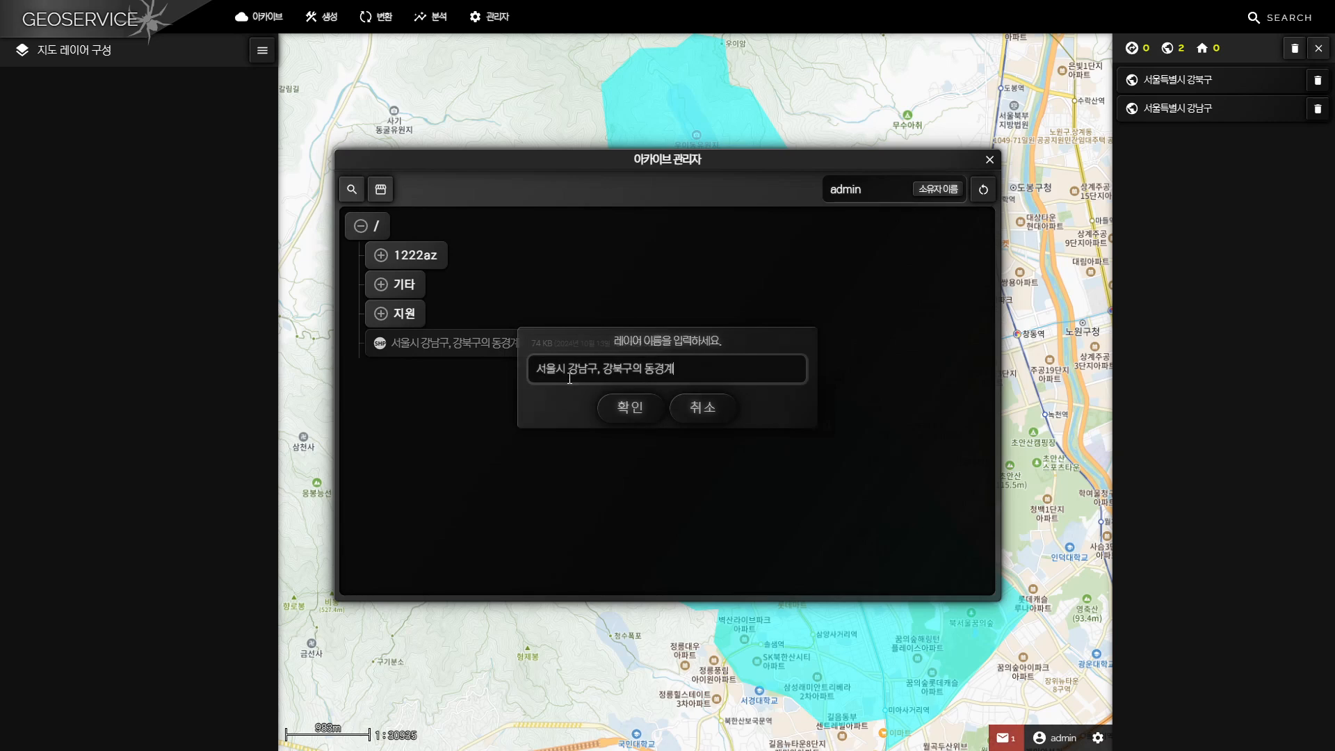
click(615, 408)
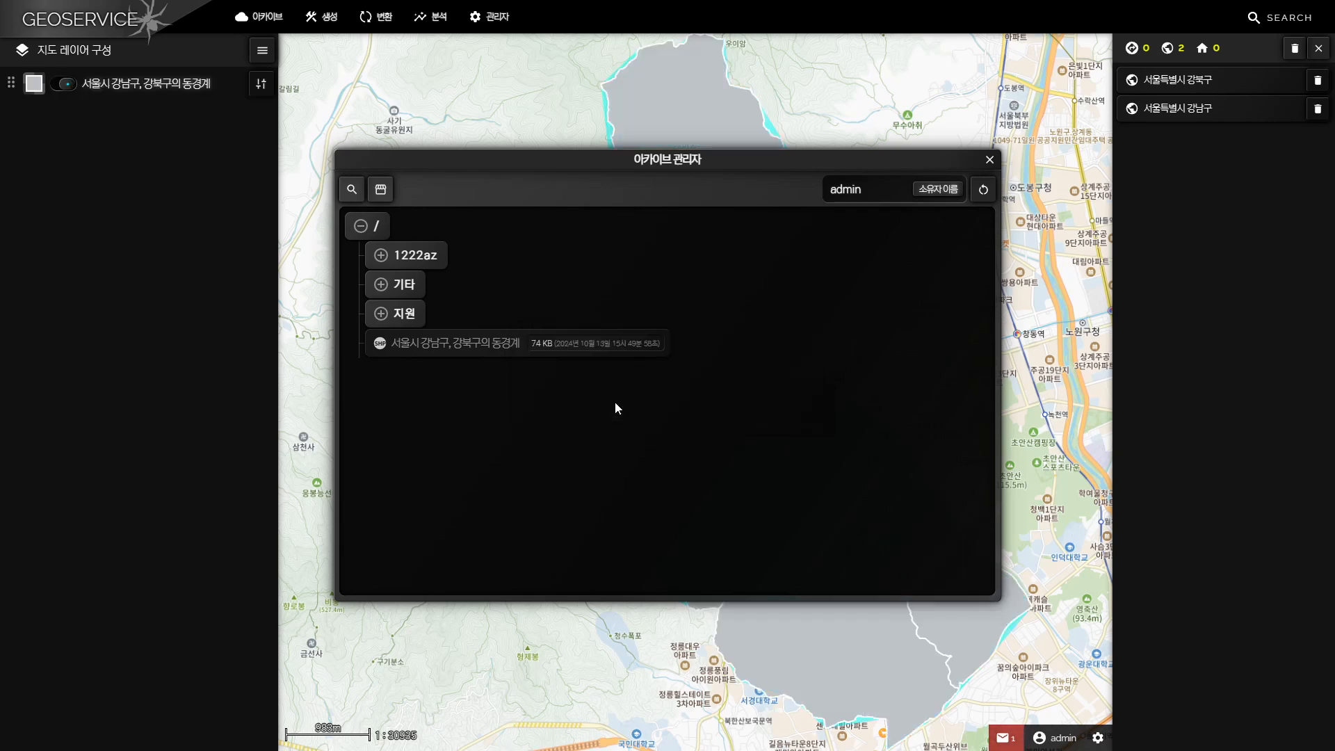
click(990, 160)
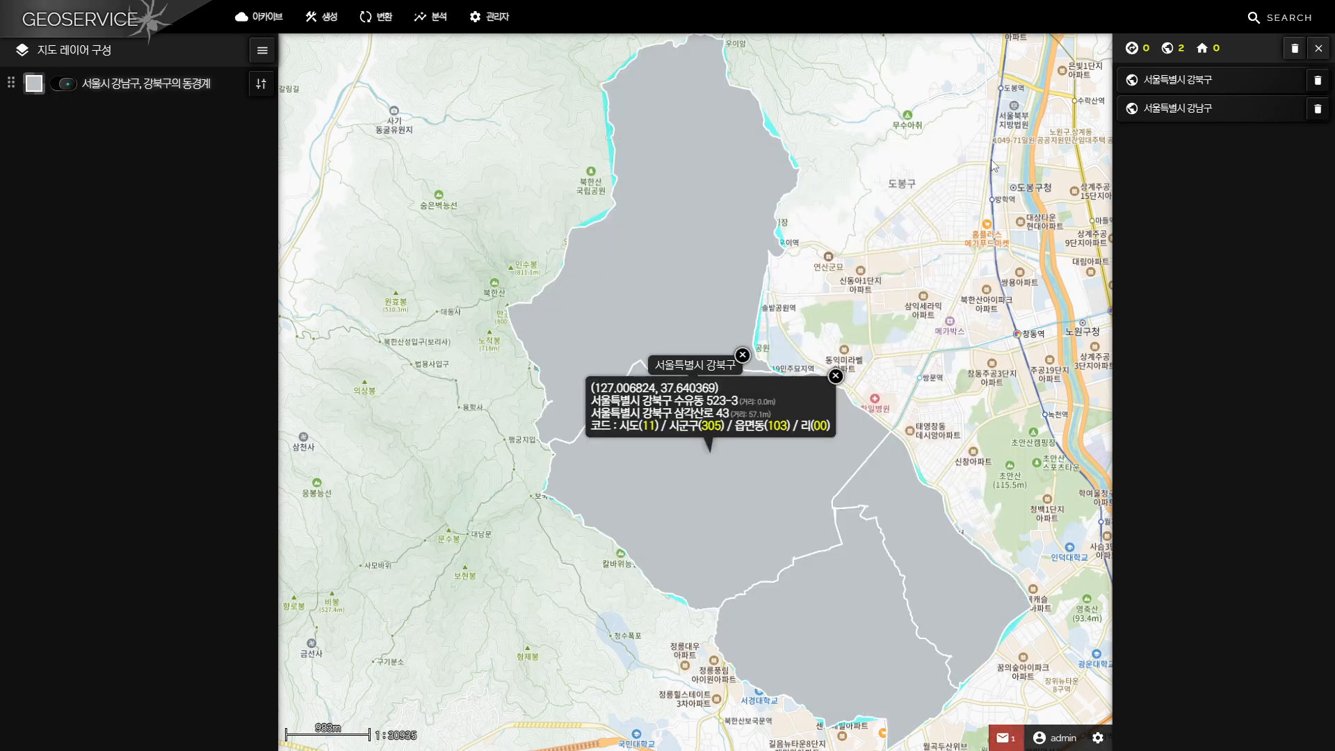
Move the map to the full extent of the new layer and remove the 서울특별시 강북구 marker label
drag(828, 283, 797, 296)
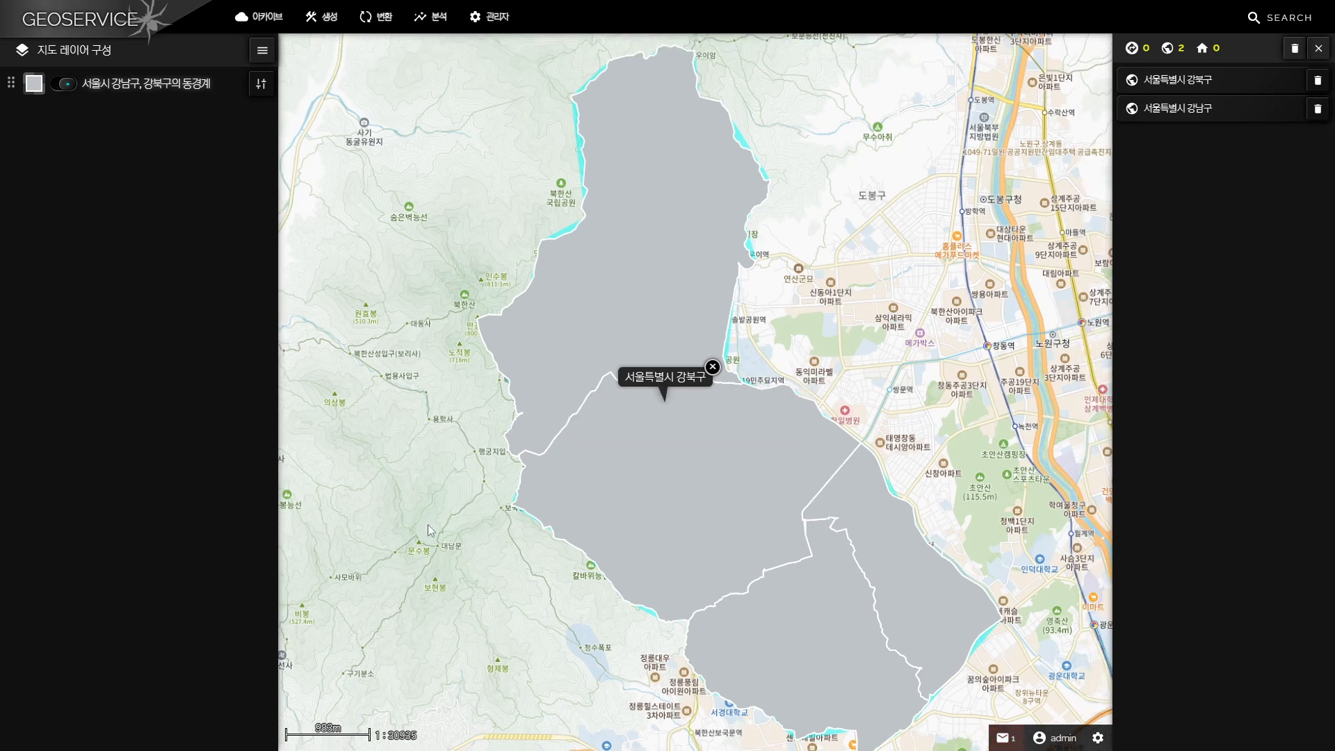
click(260, 84)
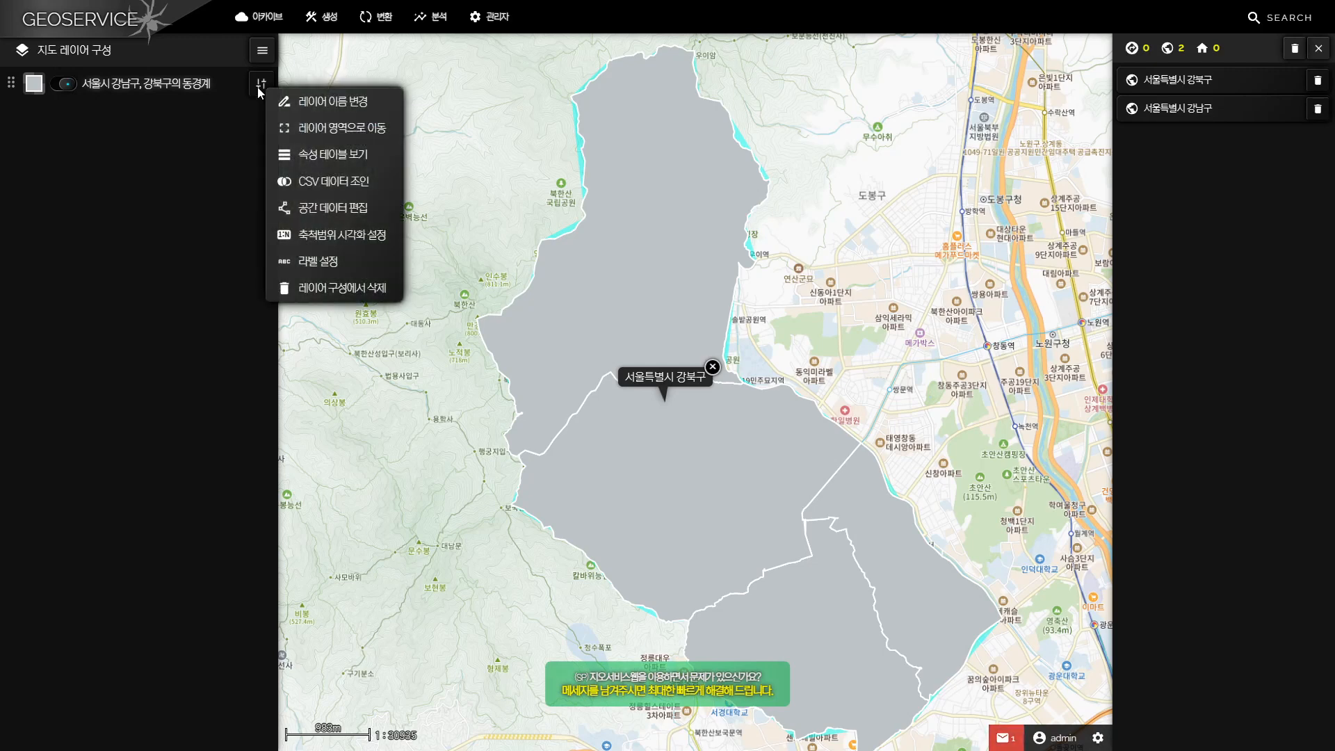
click(318, 129)
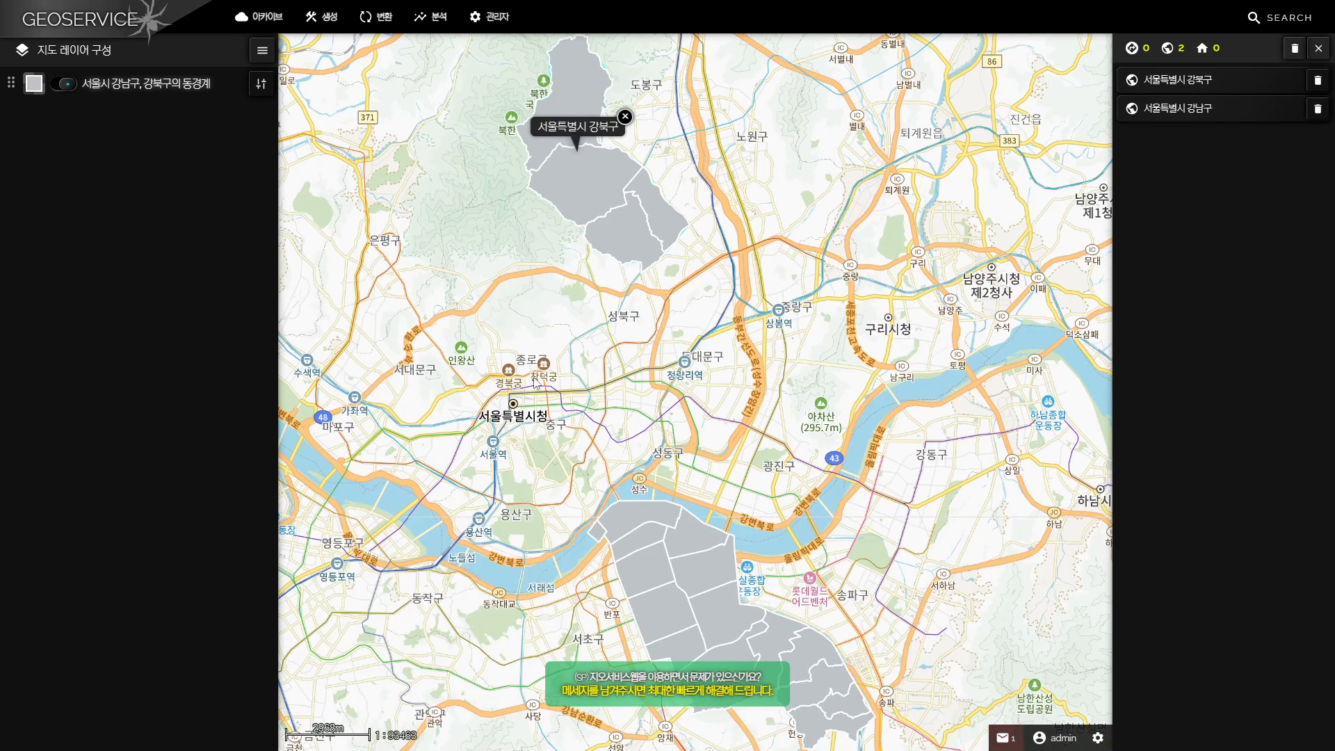
click(626, 117)
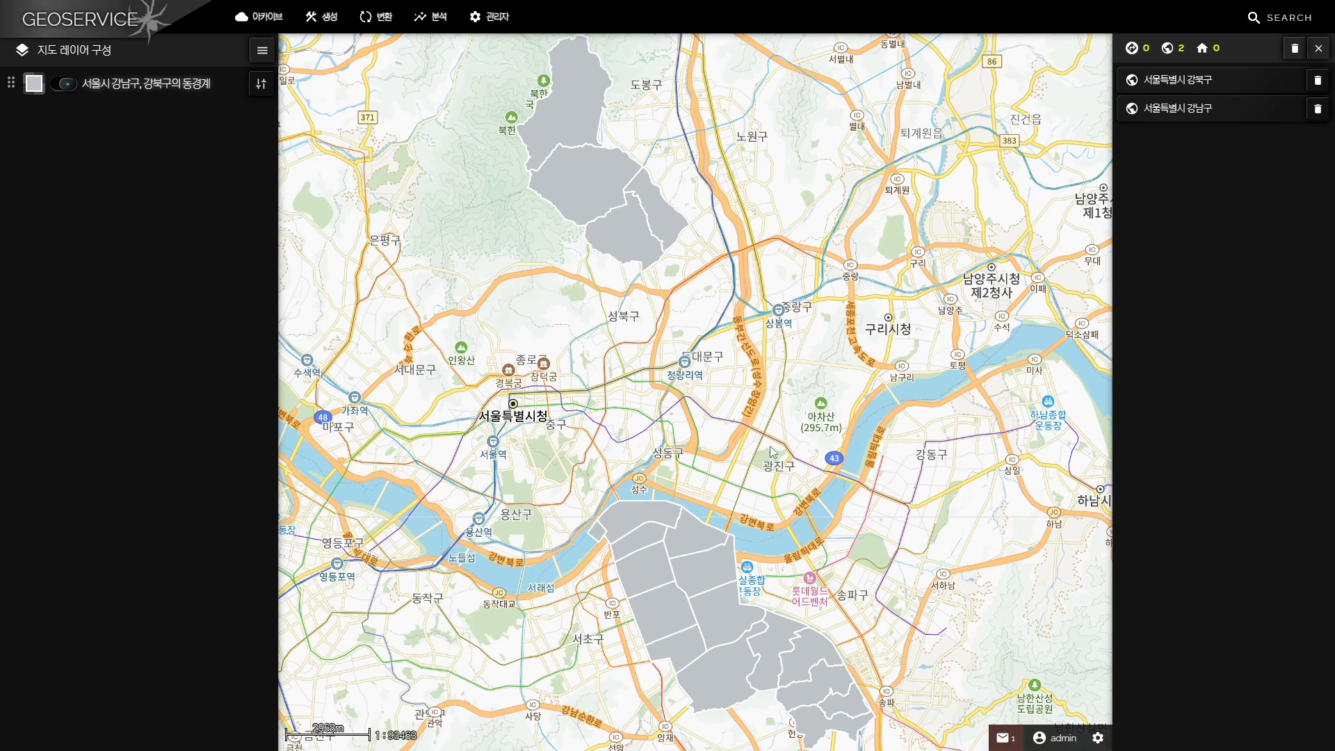
Set the layer symbol's fill transparency (채움 투명도) to 60% and apply it
click(33, 90)
drag(671, 322, 726, 321)
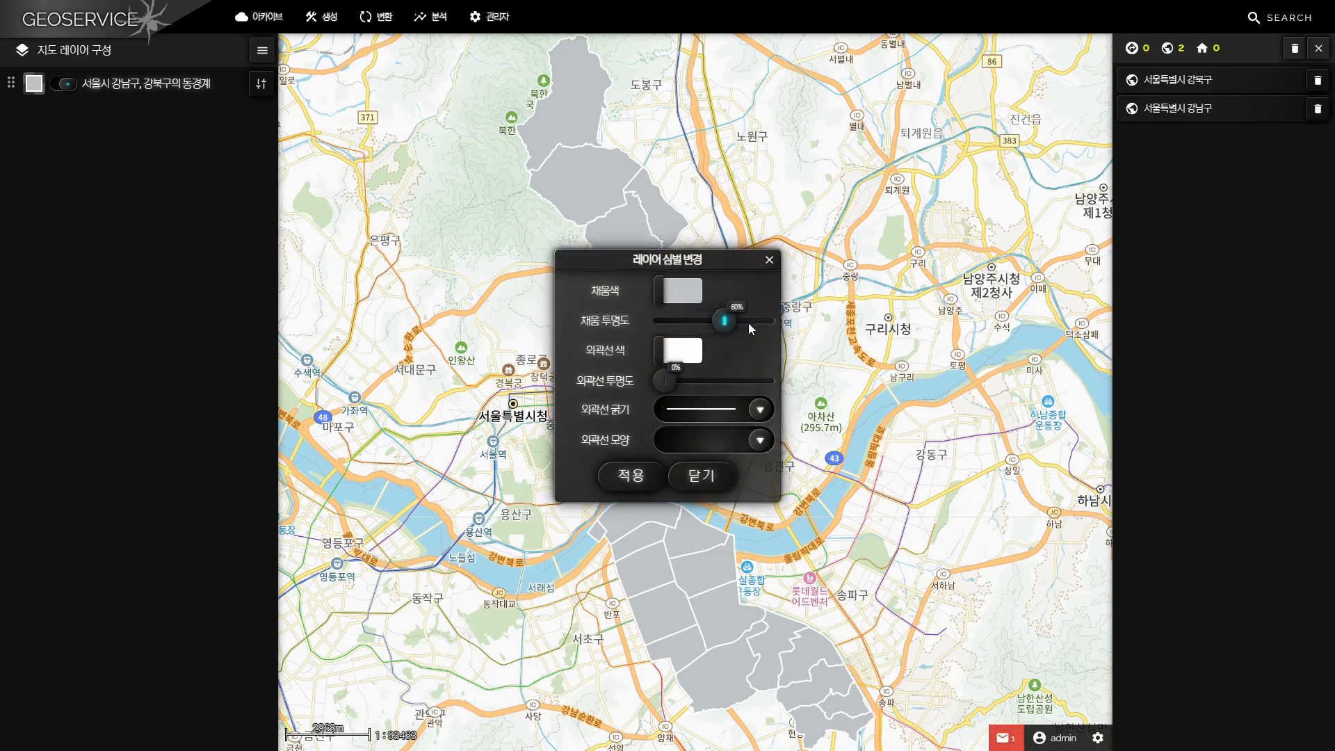
click(660, 477)
click(702, 477)
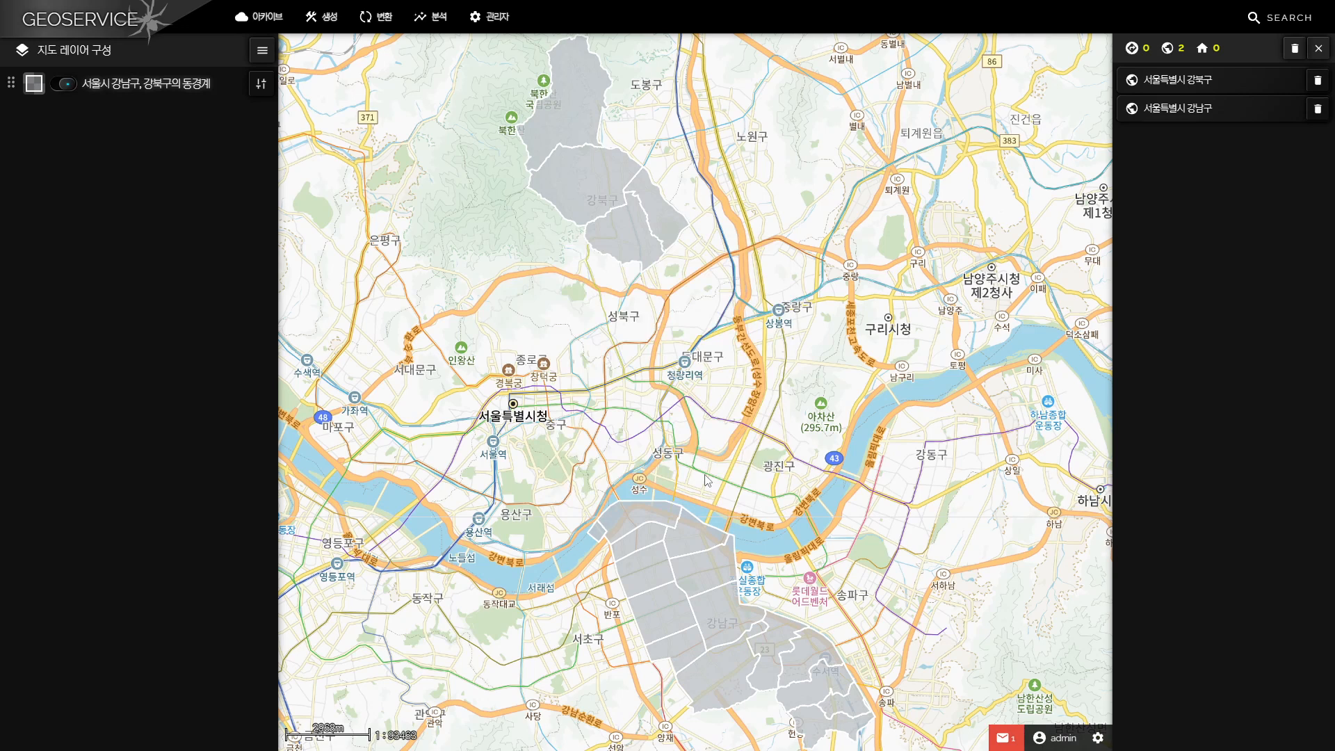
Turn on labels for the layer using the EMD_KOR_NM field and apply the label settings
click(262, 85)
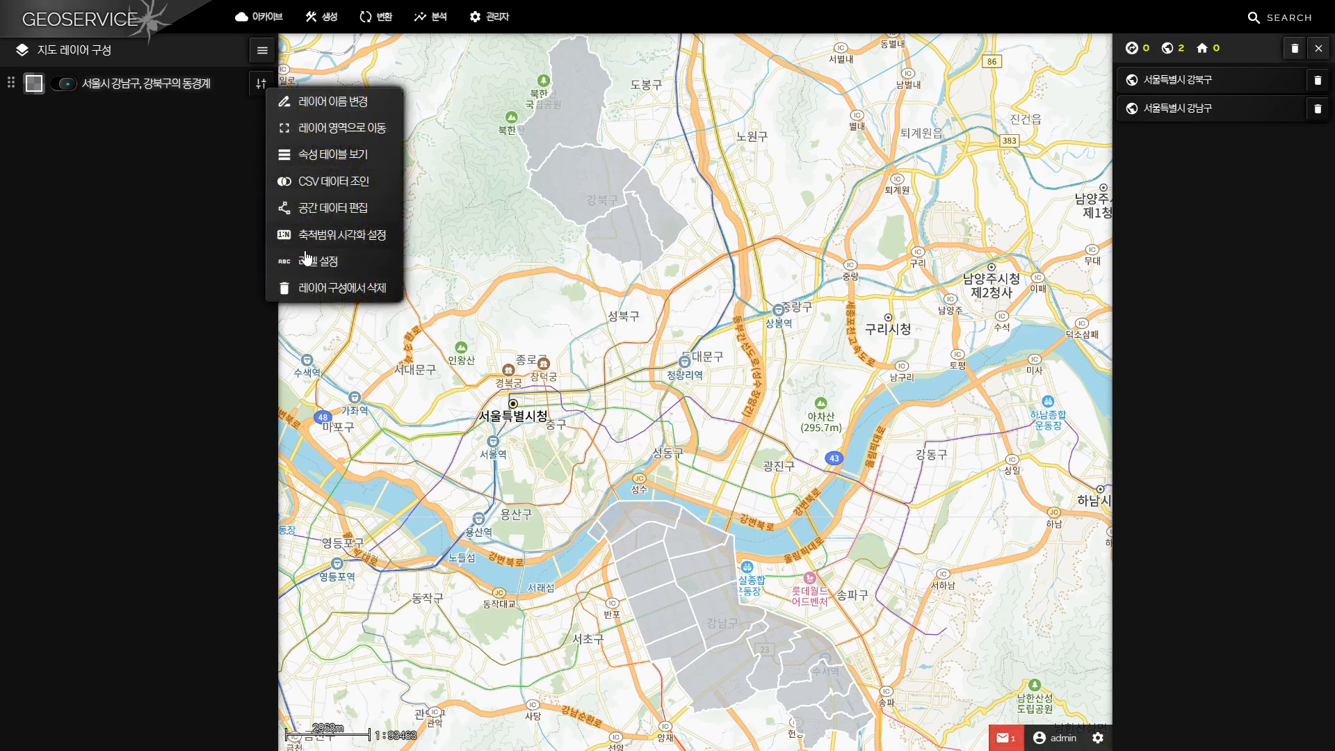
click(324, 261)
click(680, 263)
click(756, 291)
click(720, 358)
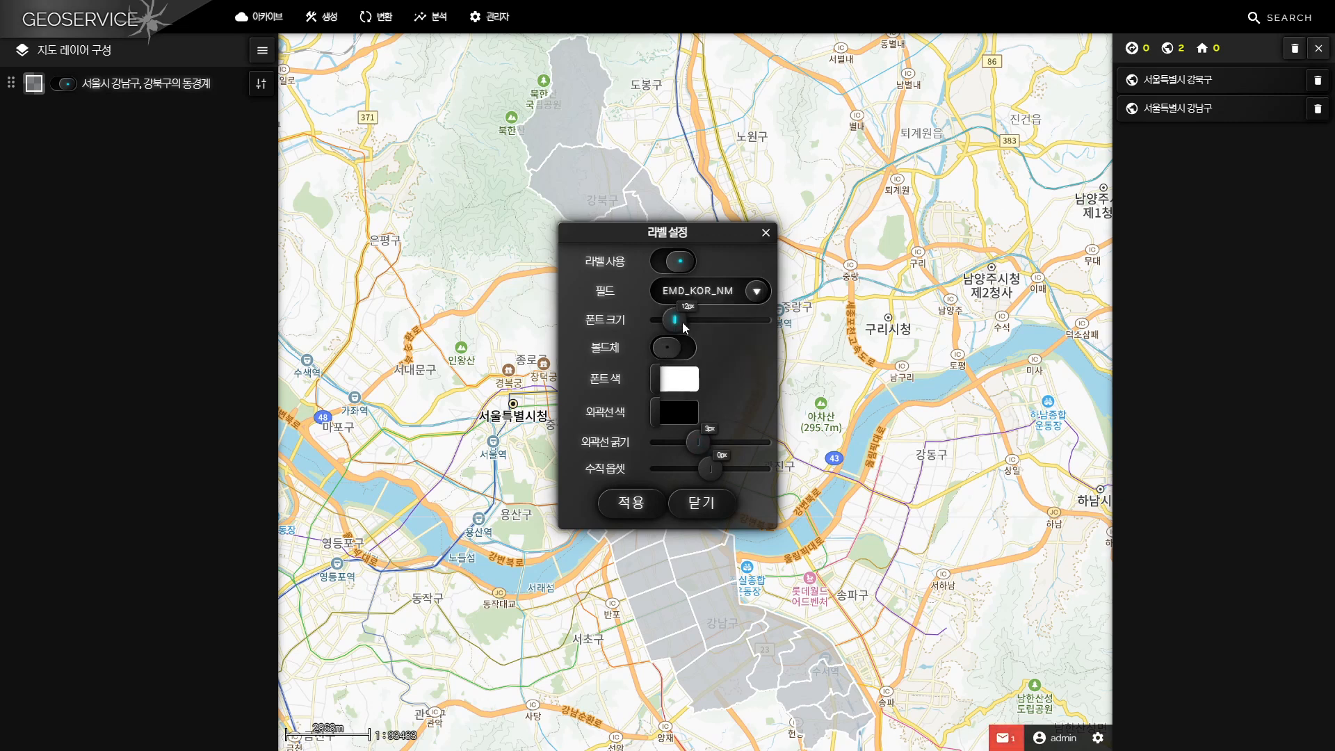
click(631, 502)
click(701, 502)
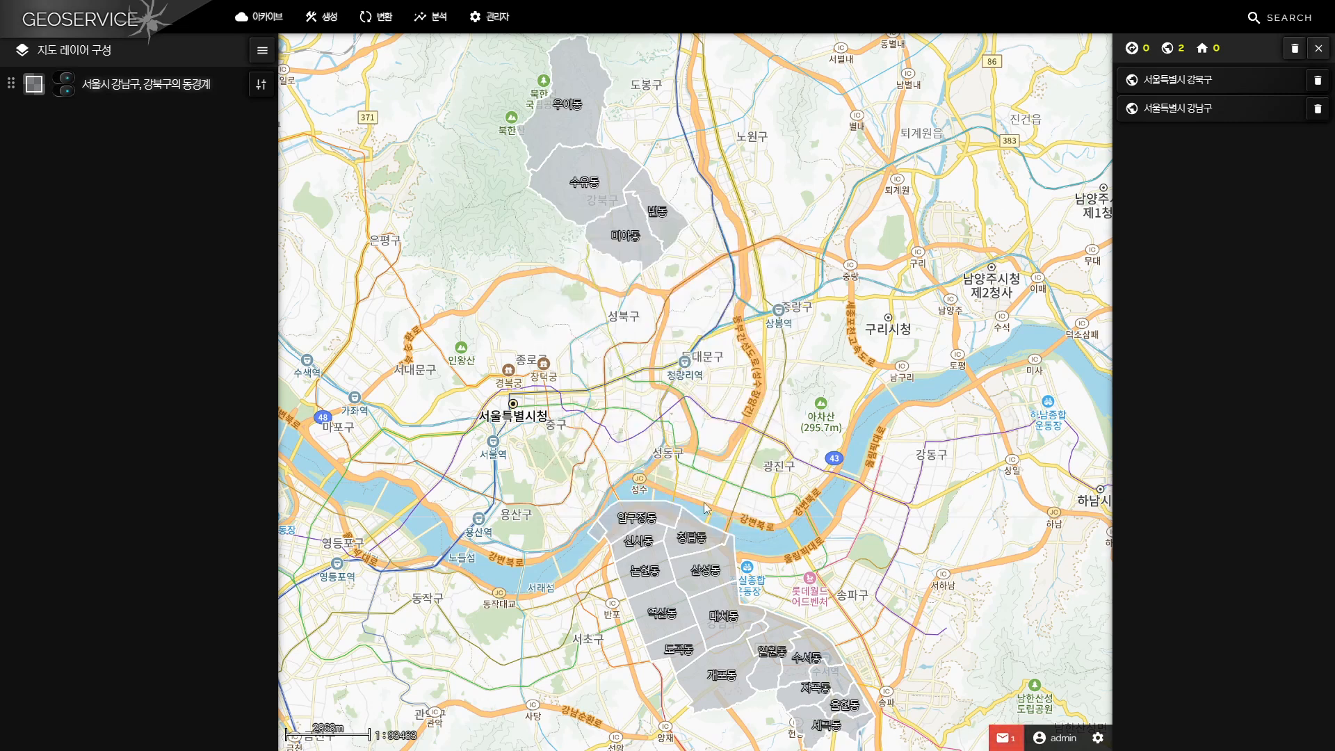